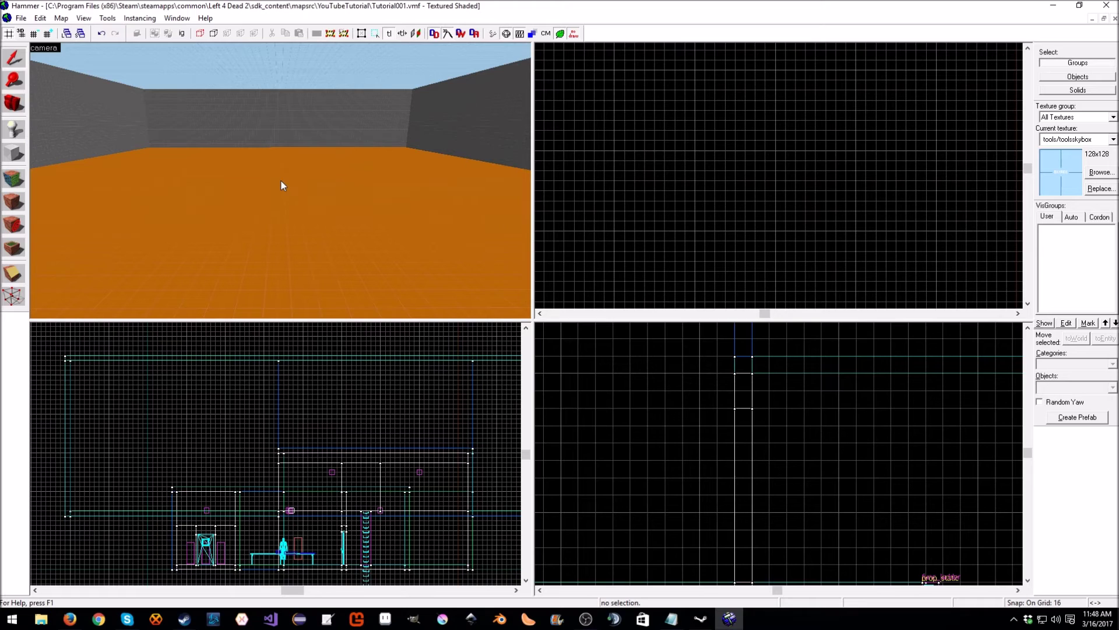
# Check the SkyBox Texture Name value in the map properties
pyautogui.click(60, 18)
pyautogui.click(90, 227)
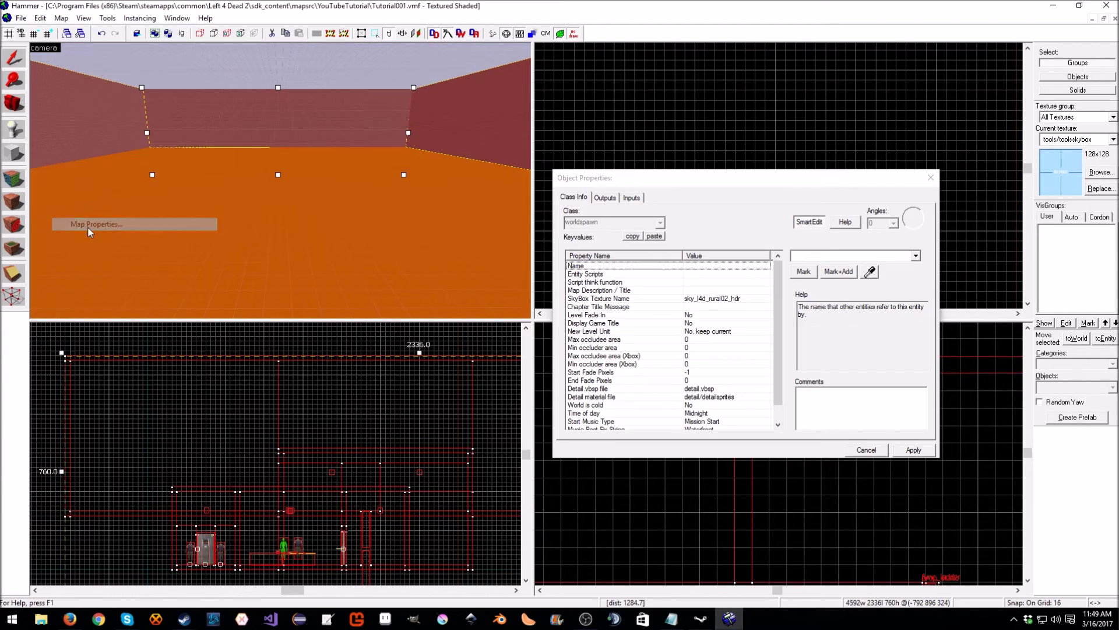
pyautogui.click(714, 299)
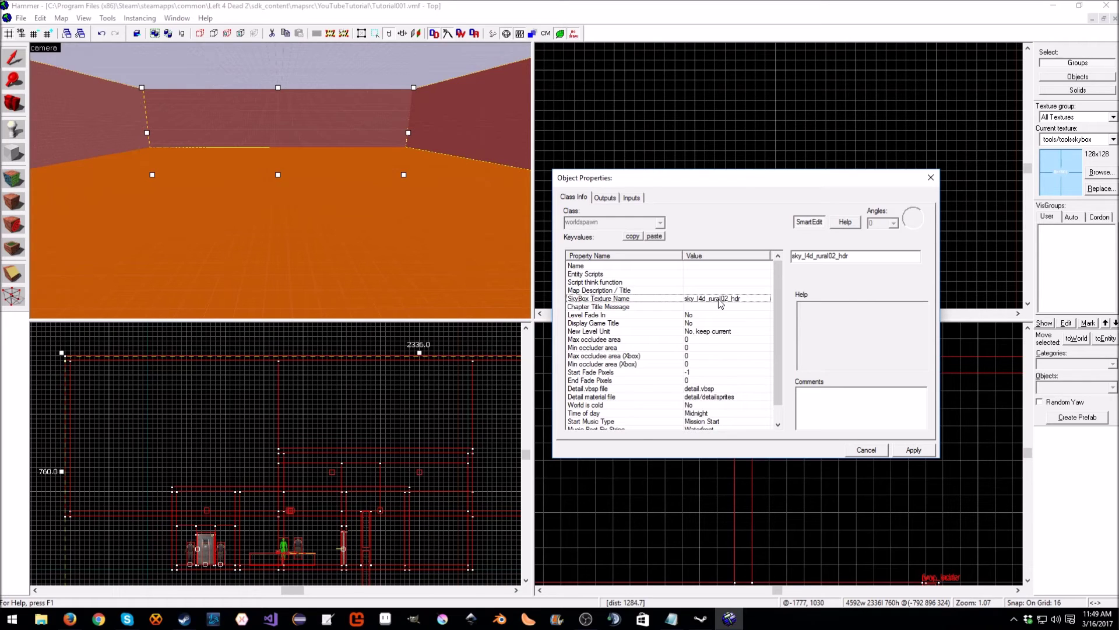
pyautogui.doubleClick(796, 255)
pyautogui.click(931, 177)
# Browse the skybox textures in the texture browser and inspect the names of the night and rural sky variants
pyautogui.click(1099, 173)
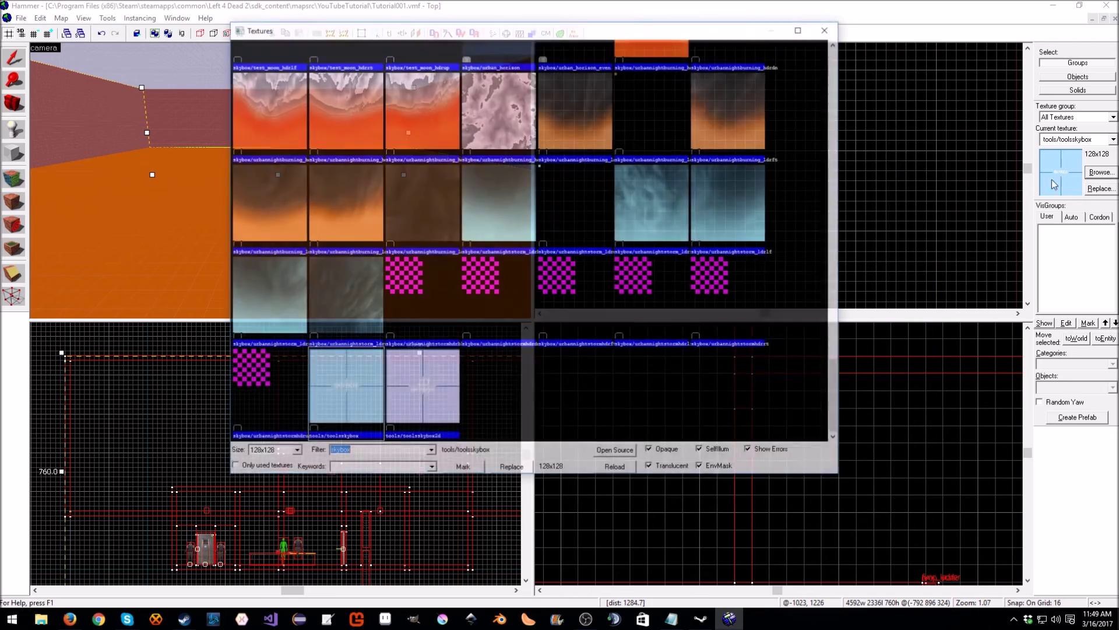
pyautogui.scroll(-10, 545, 299)
pyautogui.click(574, 286)
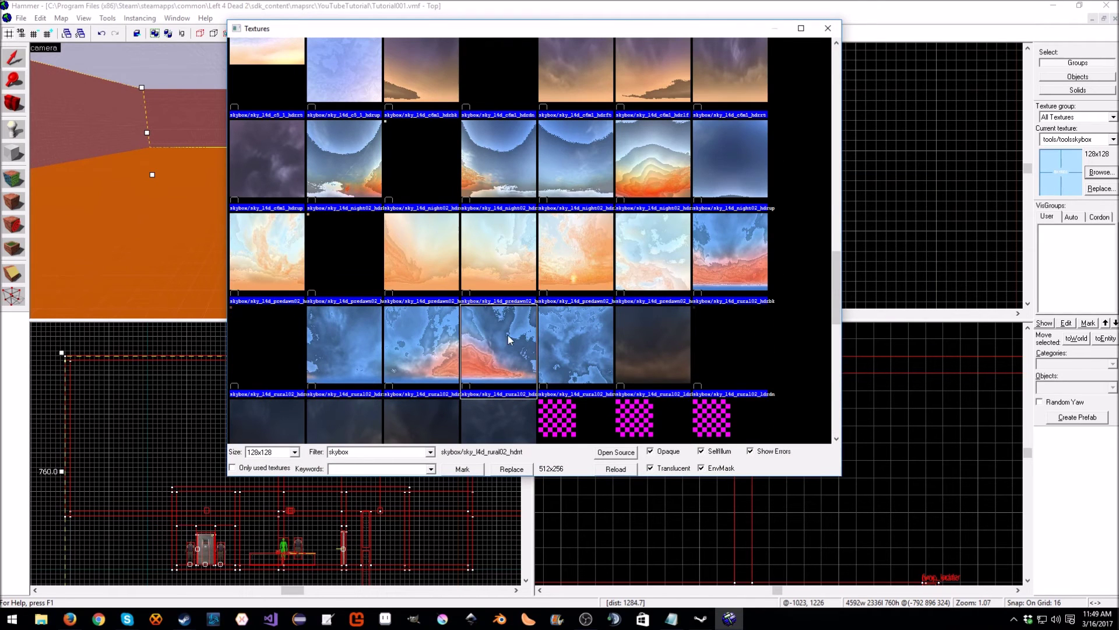
pyautogui.click(431, 174)
pyautogui.click(502, 172)
pyautogui.click(397, 181)
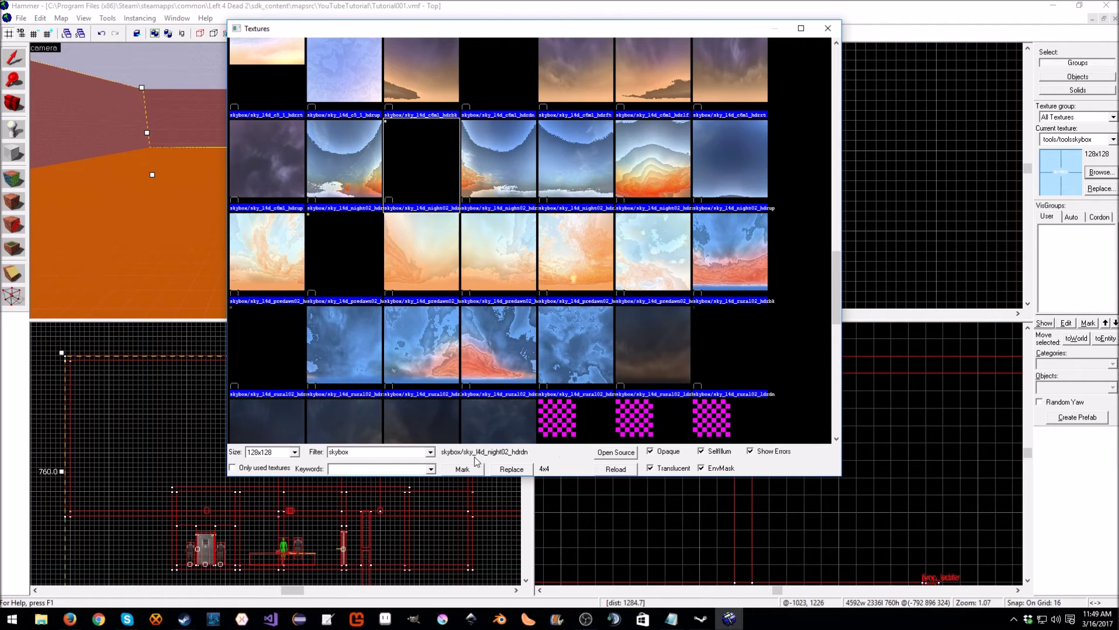
pyautogui.click(828, 30)
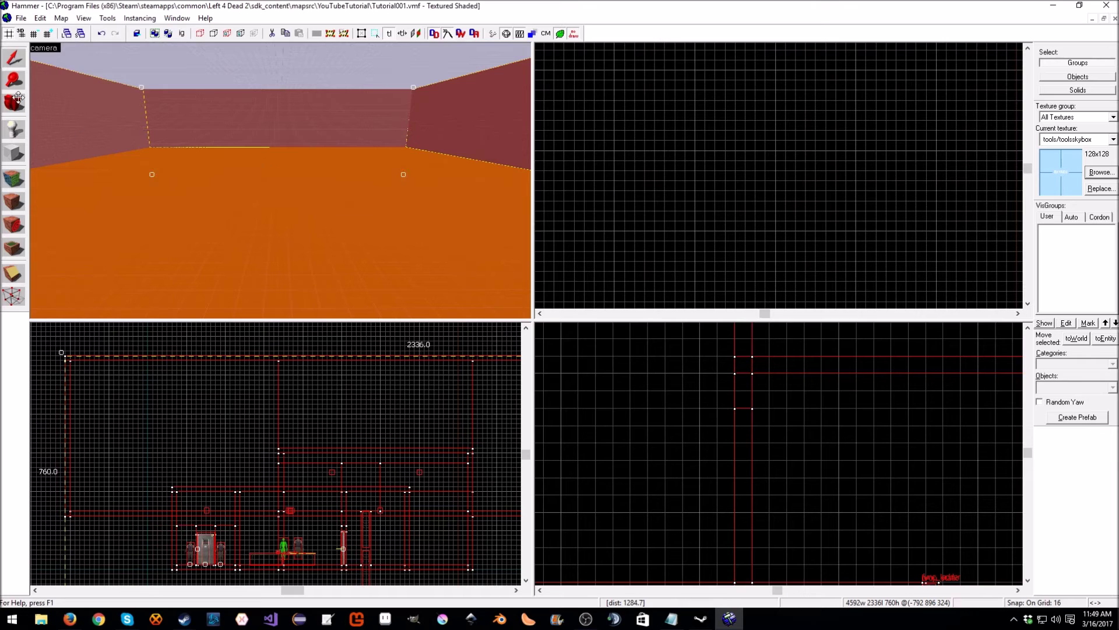
# Clear the map selection and place a light_directional entity on the orange floor of the open area
pyautogui.scroll(-4, 717, 223)
pyautogui.scroll(-8, 714, 215)
pyautogui.click(704, 106)
pyautogui.scroll(6, 684, 239)
pyautogui.scroll(2, 742, 239)
pyautogui.press('z')
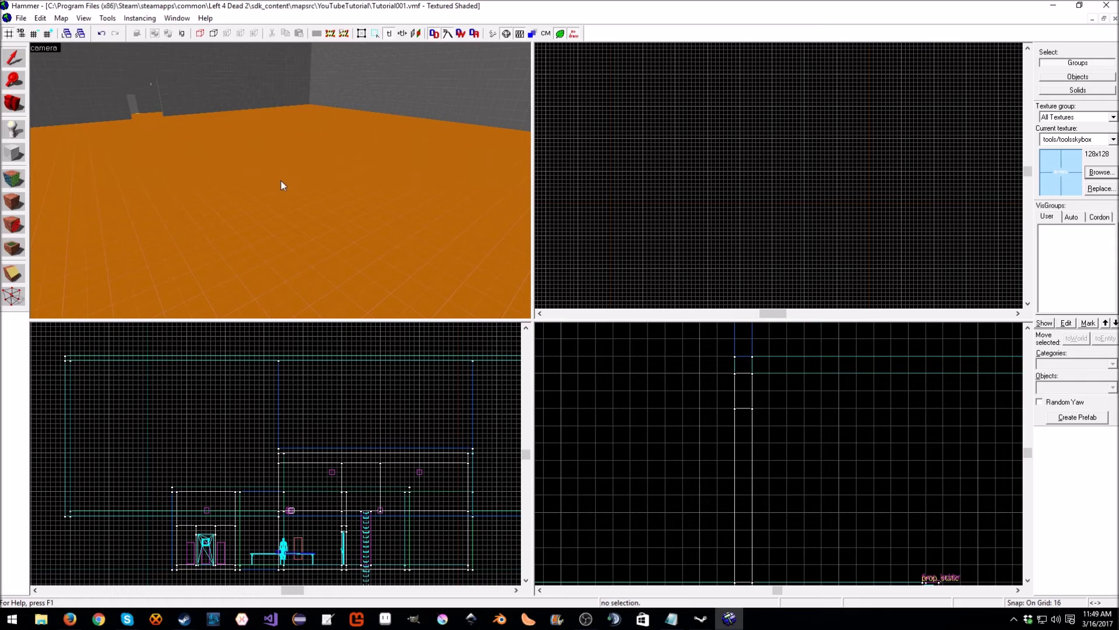
pyautogui.press('z')
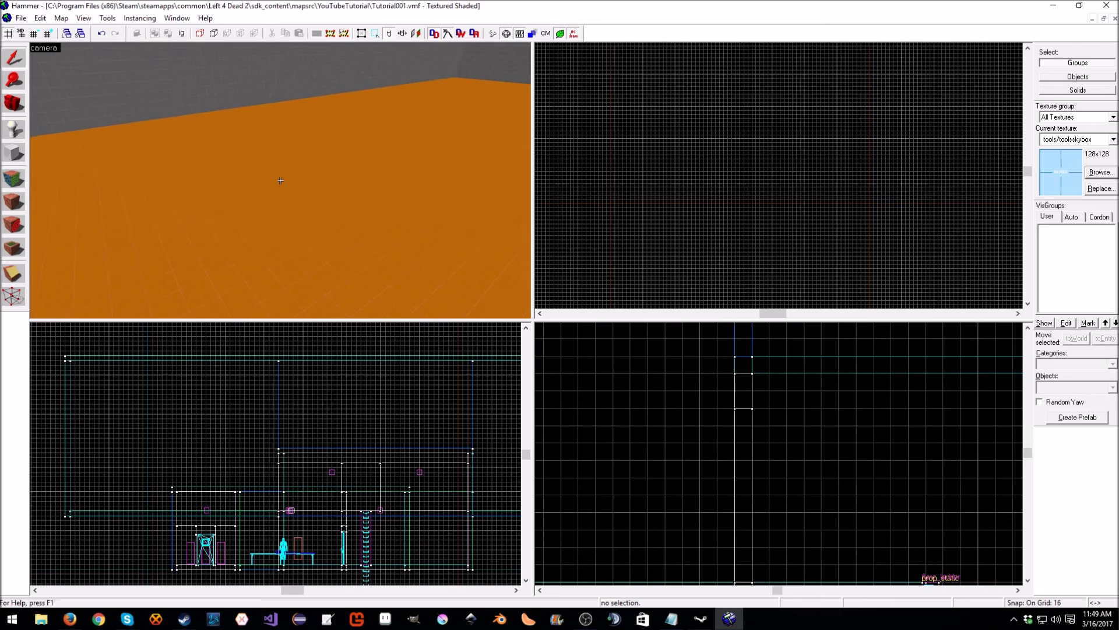
pyautogui.press('z')
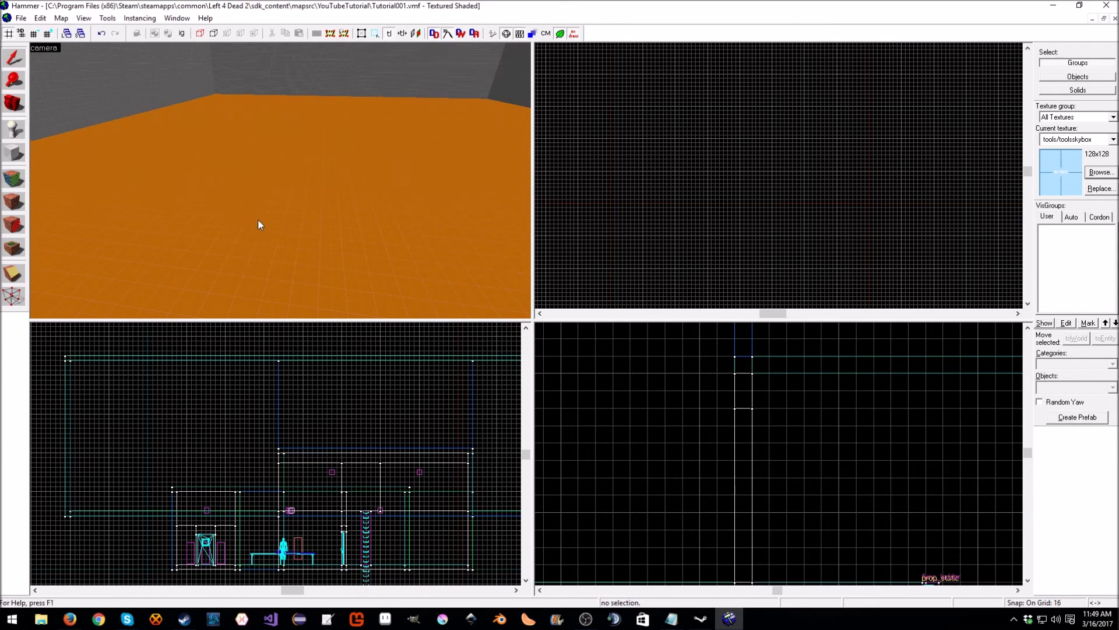
pyautogui.hotkey('shift', 'e')
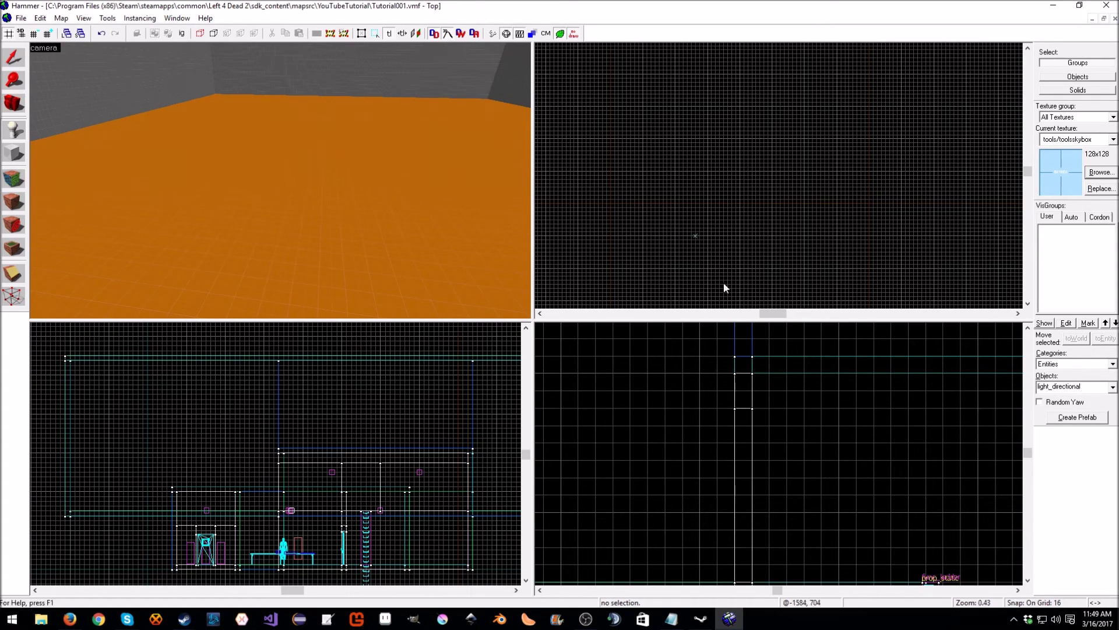
pyautogui.click(287, 194)
pyautogui.hotkey('shift', 's')
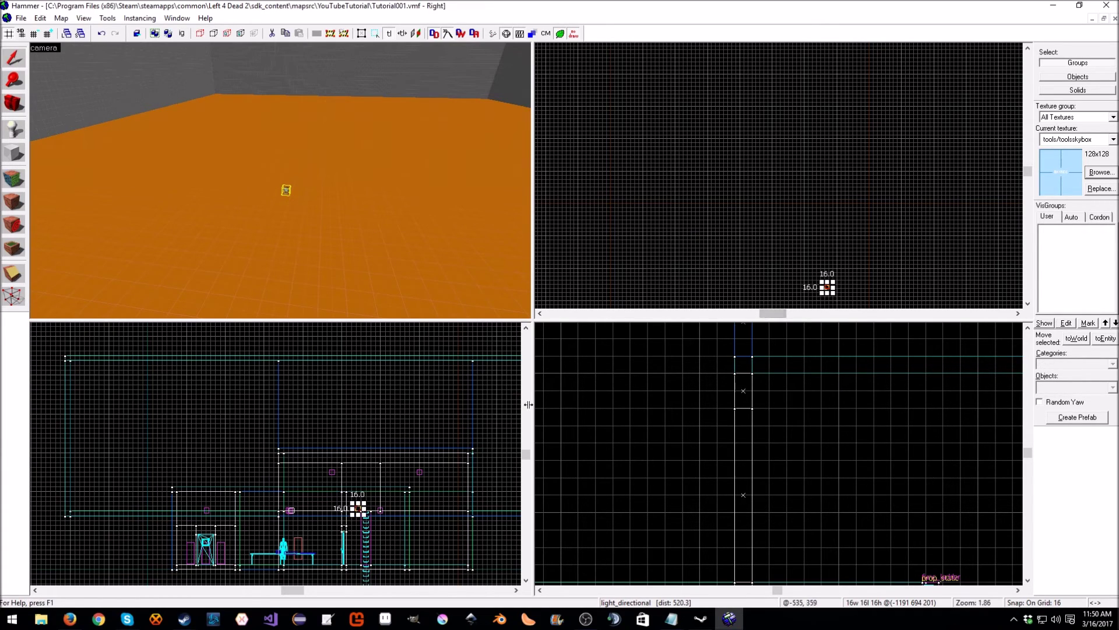
# Try to run the map with the light_directional moved outside the level, and undo that move
pyautogui.scroll(-3, 381, 496)
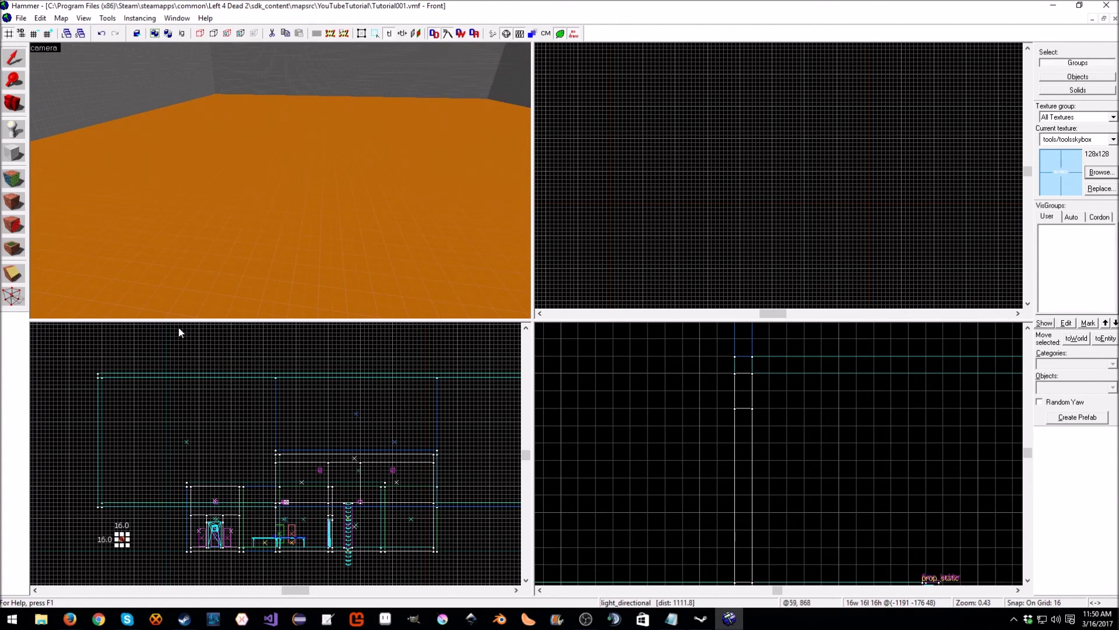
pyautogui.click(22, 18)
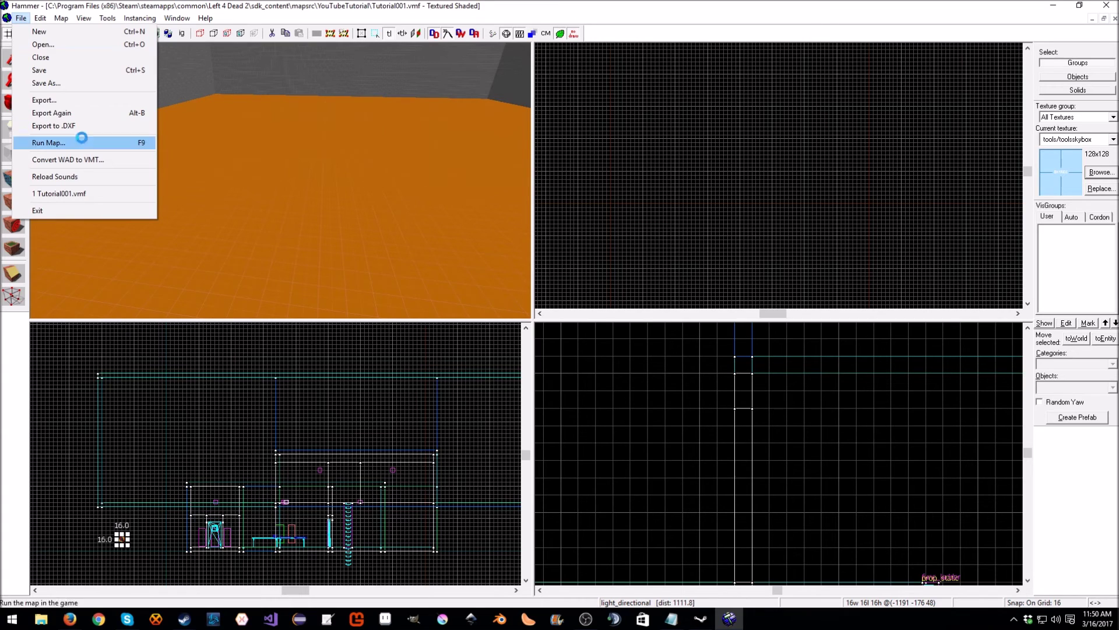
pyautogui.click(49, 143)
pyautogui.click(556, 418)
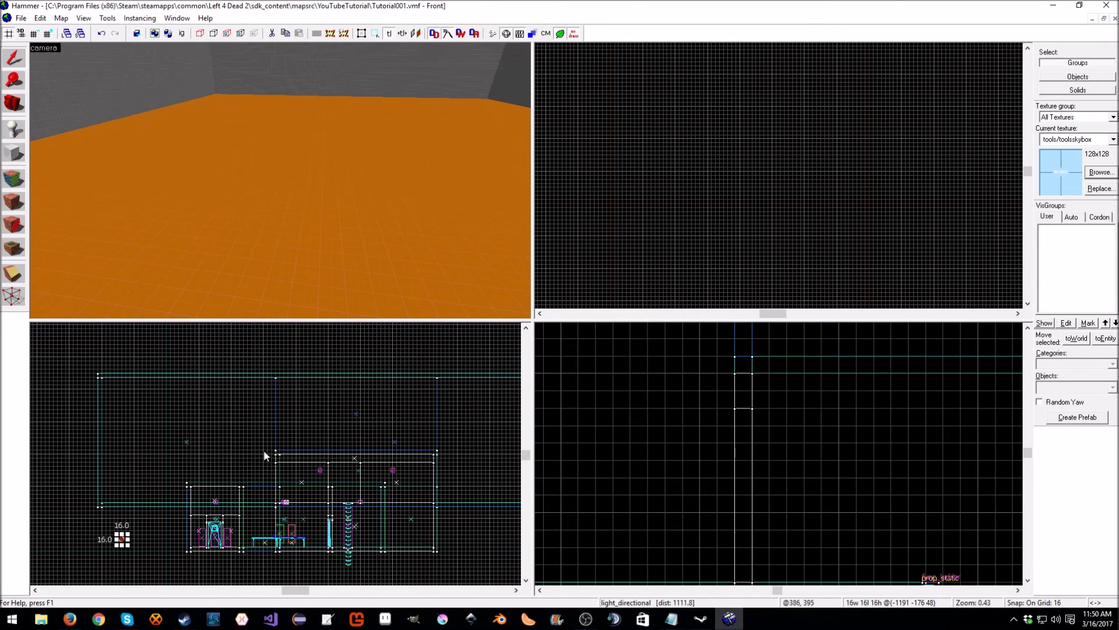
pyautogui.hotkey('ctrl', 'z')
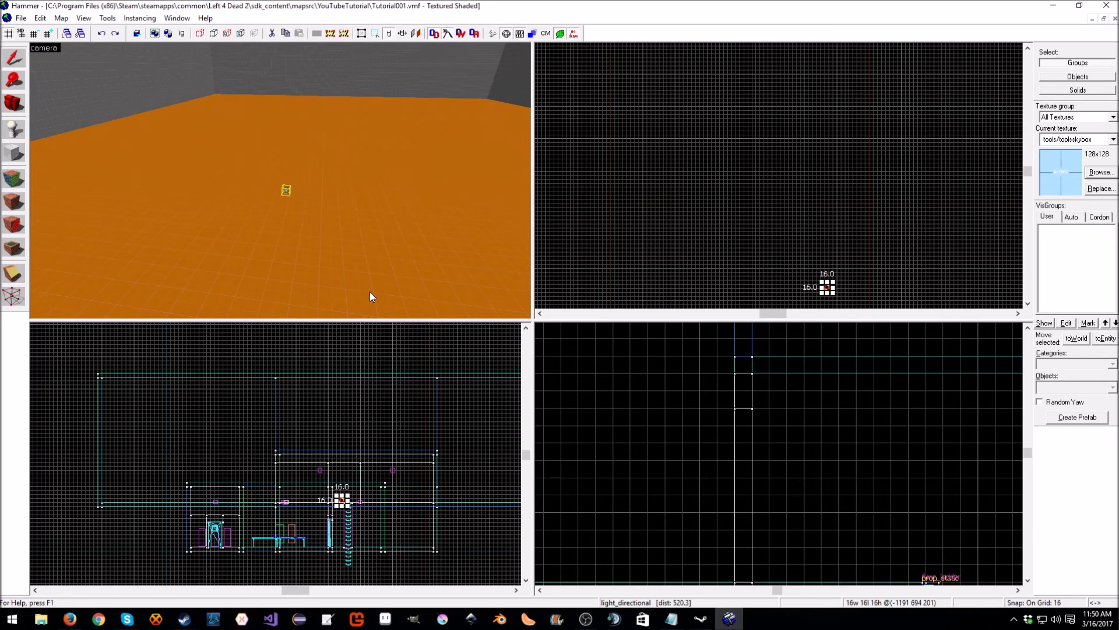
# Set the light_directional's Pitch Yaw Roll to 45 45 0 and its Pitch to -45, and apply the properties
pyautogui.hotkey('alt', 'Return')
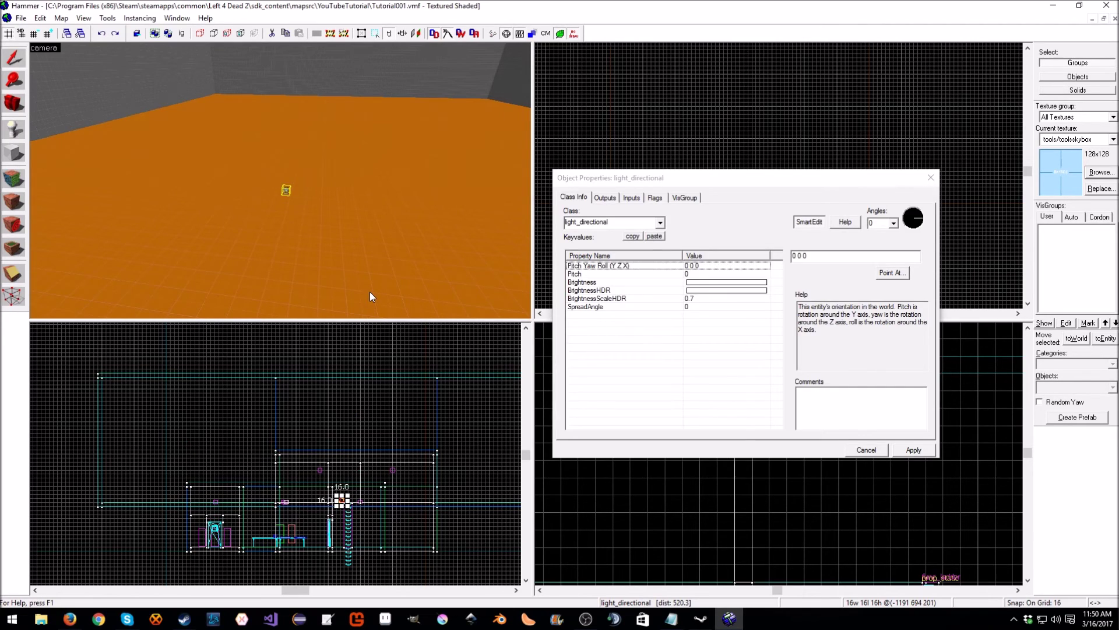
pyautogui.click(794, 256)
pyautogui.write('45')
pyautogui.press('Delete')
pyautogui.write('45')
pyautogui.click(699, 274)
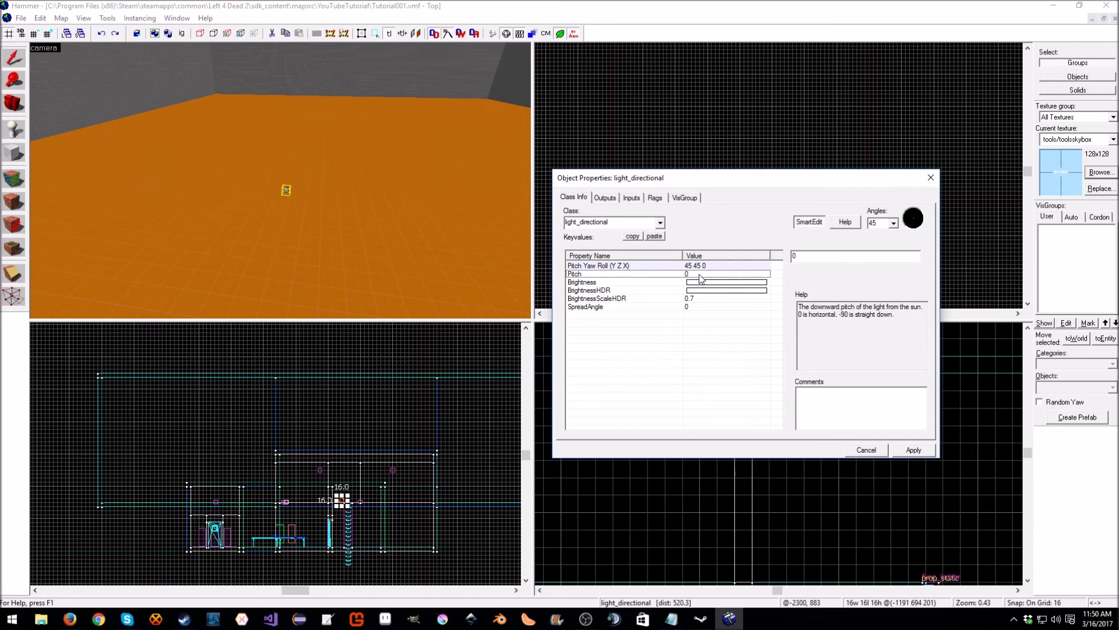
pyautogui.write('-45')
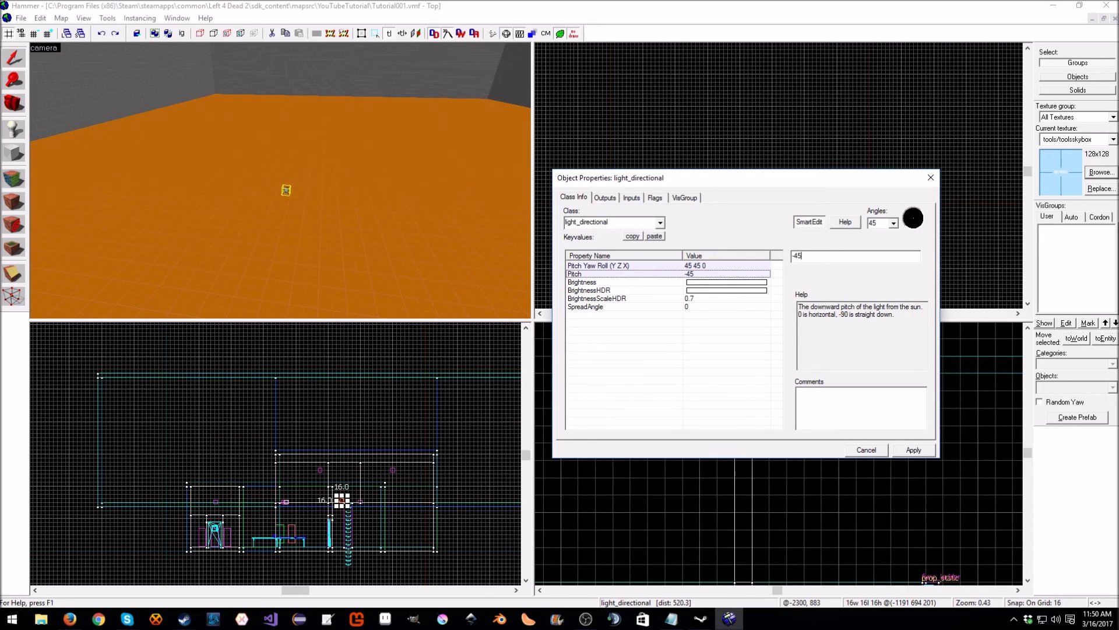
pyautogui.click(743, 495)
pyautogui.click(914, 450)
pyautogui.click(869, 450)
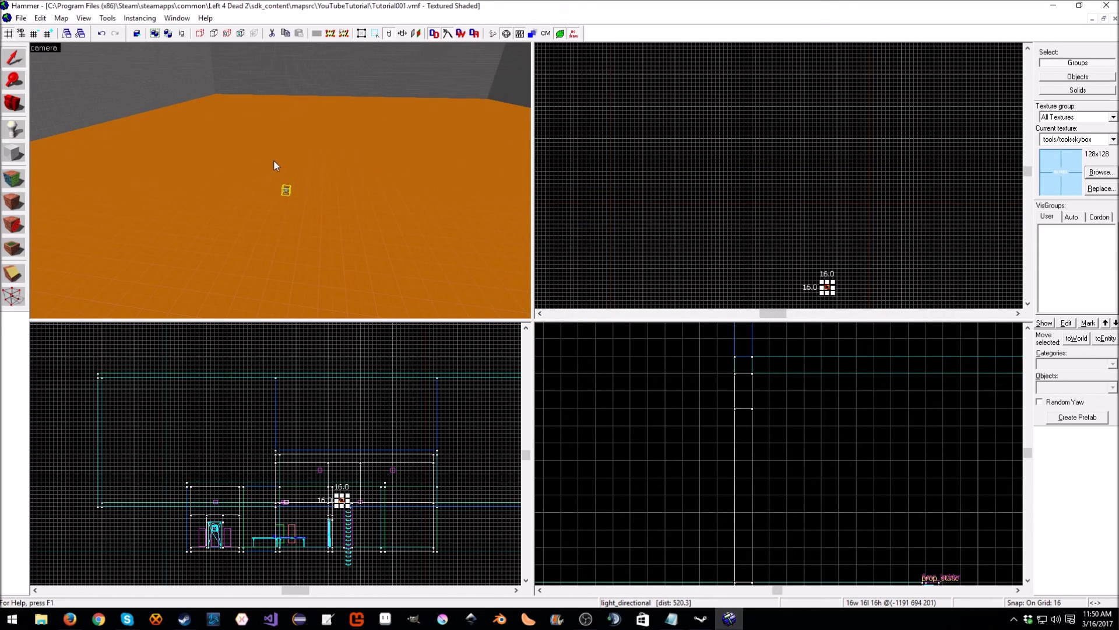
# Compile and run the map with Normal BSP, VIS and RAD passes and HDR on
pyautogui.press('z')
pyautogui.press('w')
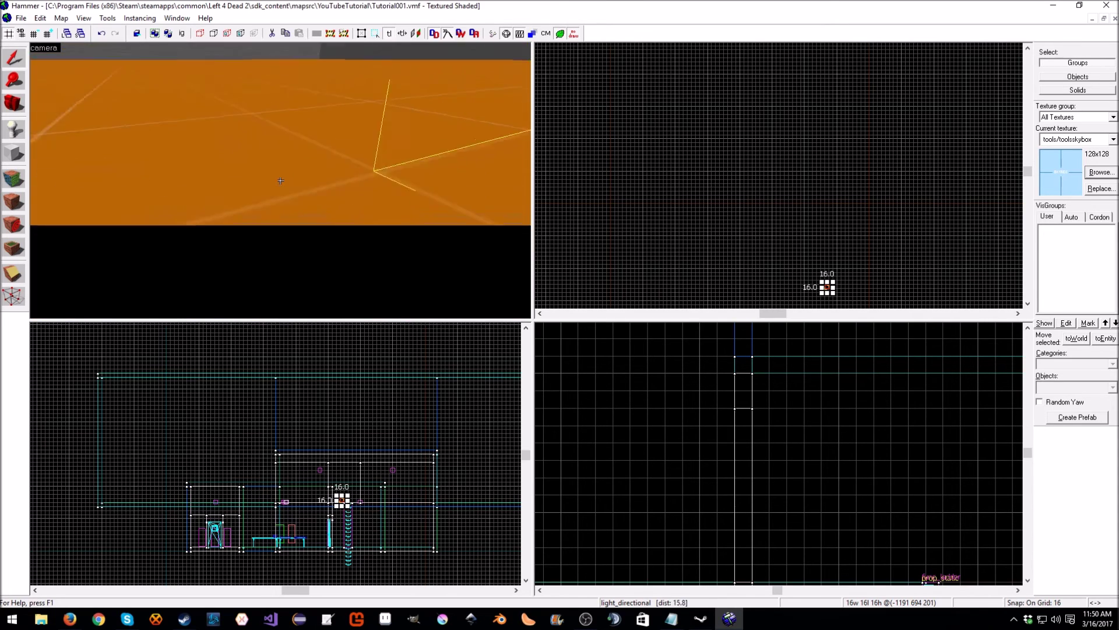
pyautogui.press('s')
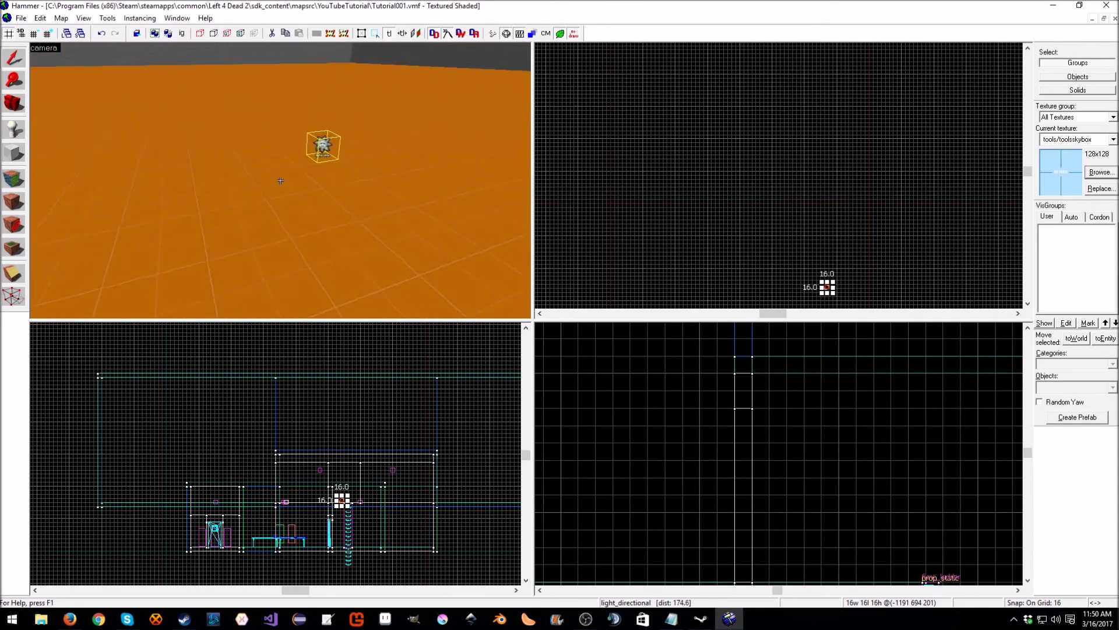
pyautogui.press('w')
pyautogui.press('s')
pyautogui.press('z')
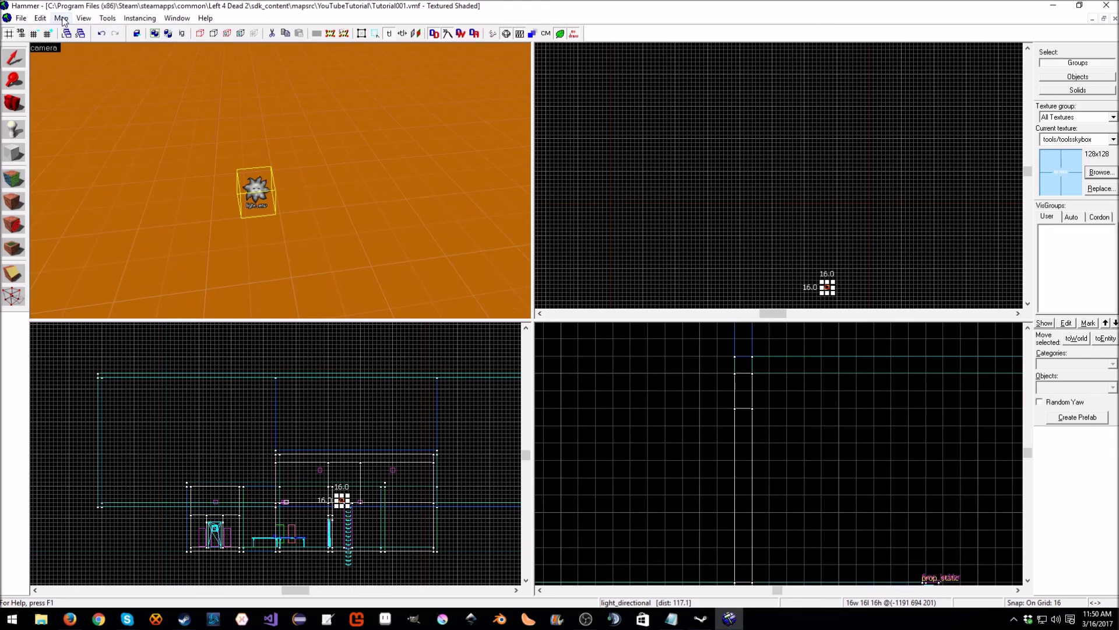
pyautogui.click(21, 18)
pyautogui.click(61, 143)
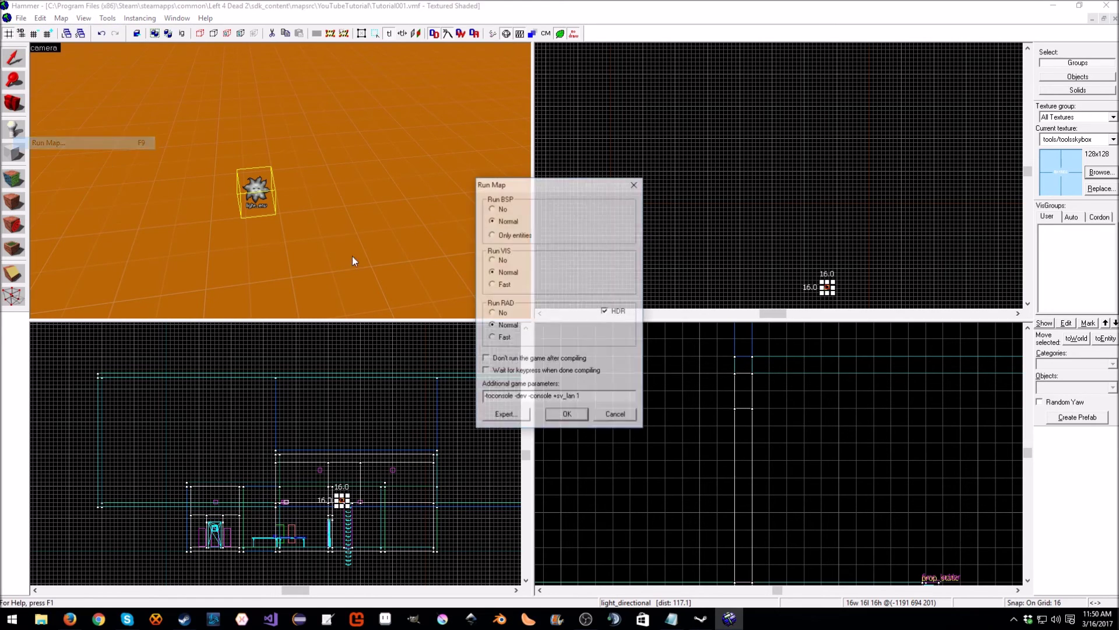
pyautogui.click(584, 418)
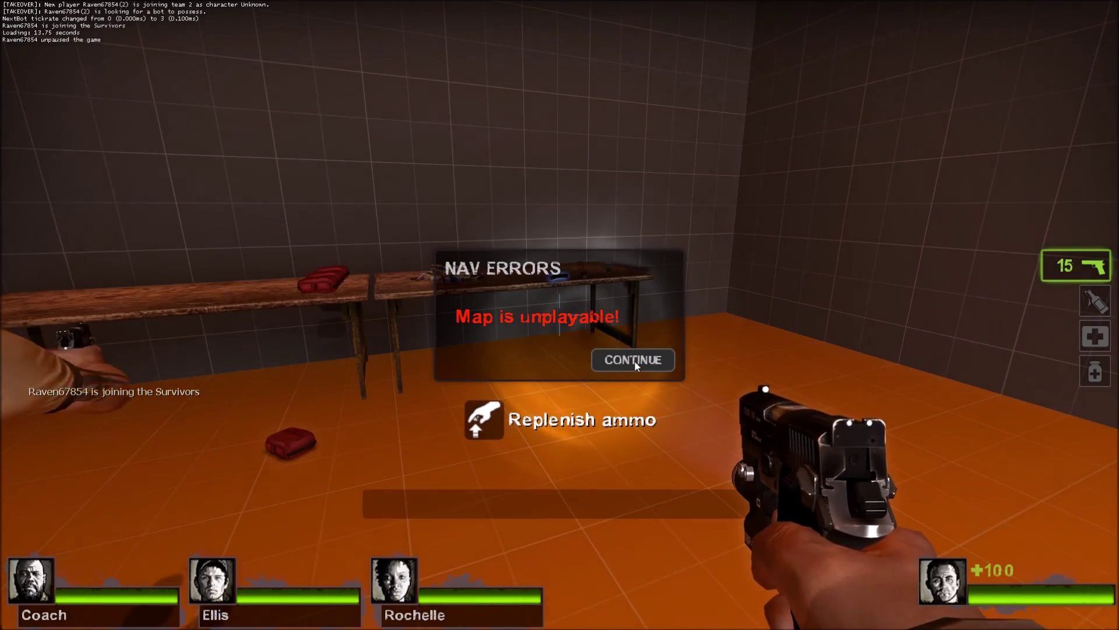
# Dismiss the nav errors notice in the game and look around the starting room
pyautogui.click(635, 359)
pyautogui.press('f')
pyautogui.press('w')
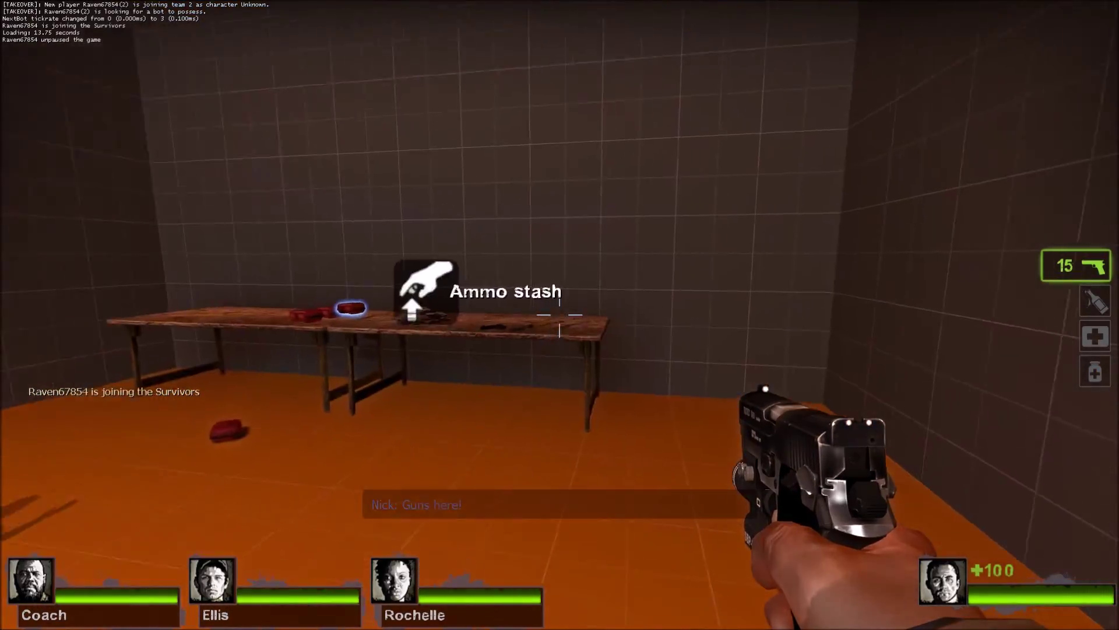
# Check the Allow Developer Console setting in the game's keyboard and mouse options
pyautogui.press('Escape')
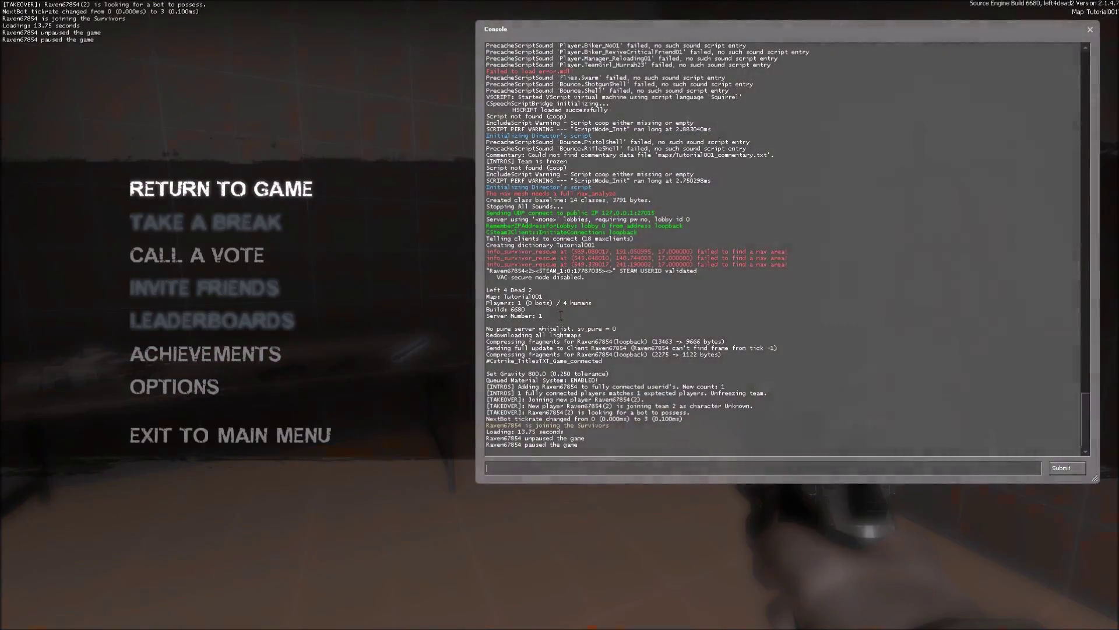
pyautogui.click(217, 387)
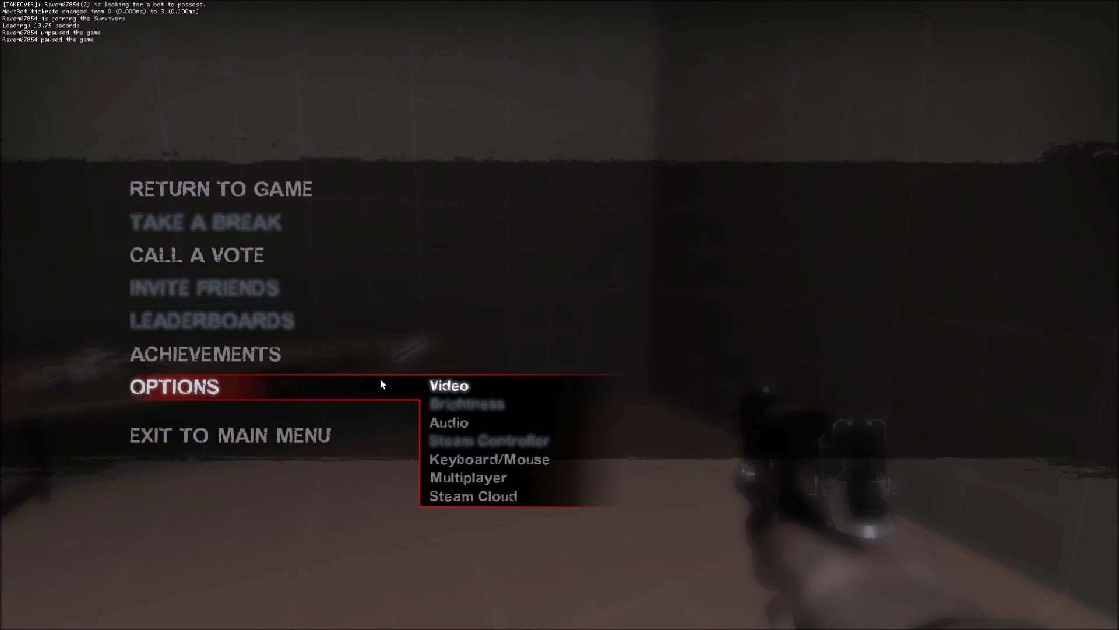
pyautogui.click(491, 461)
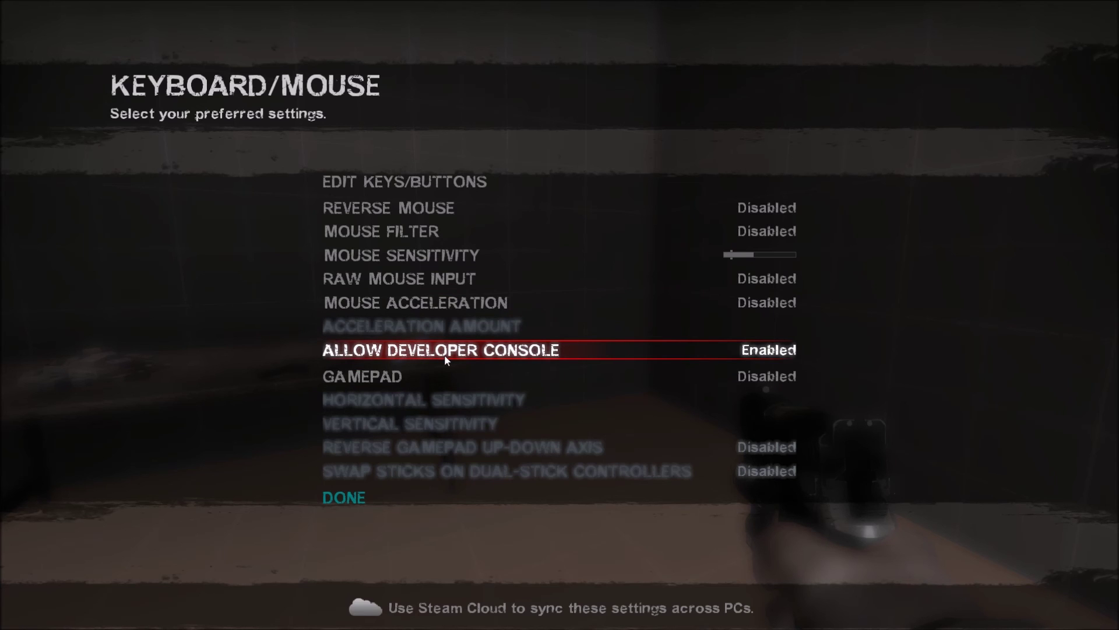
pyautogui.press('Escape')
# Bind noclip to the "i" key with the console command bind "i" noclip
pyautogui.press('`')
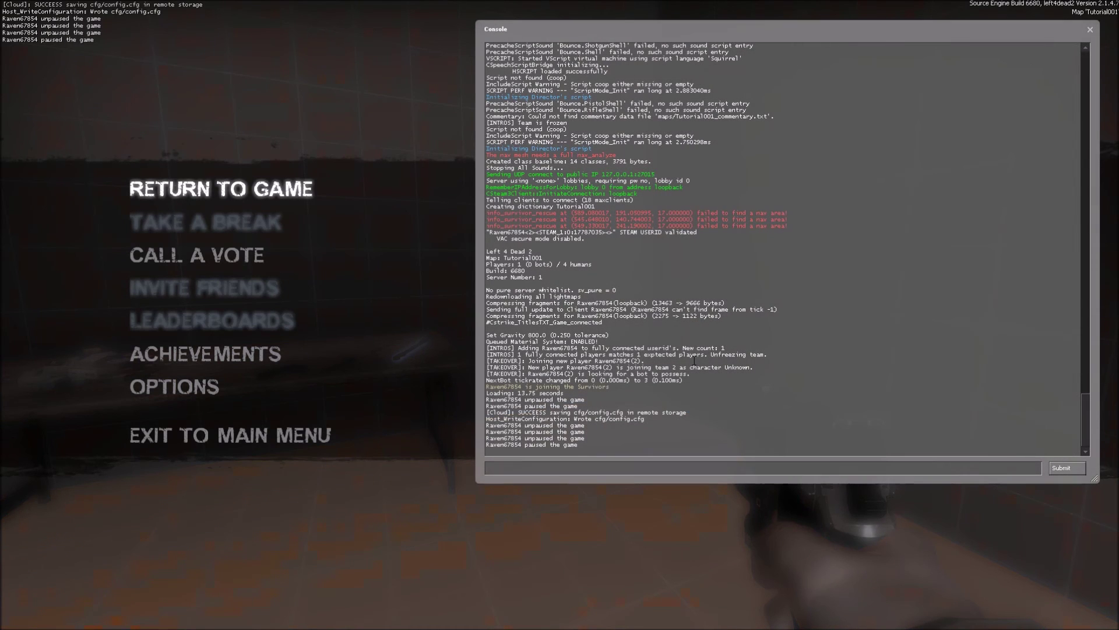
pyautogui.write('bind "l" noclip')
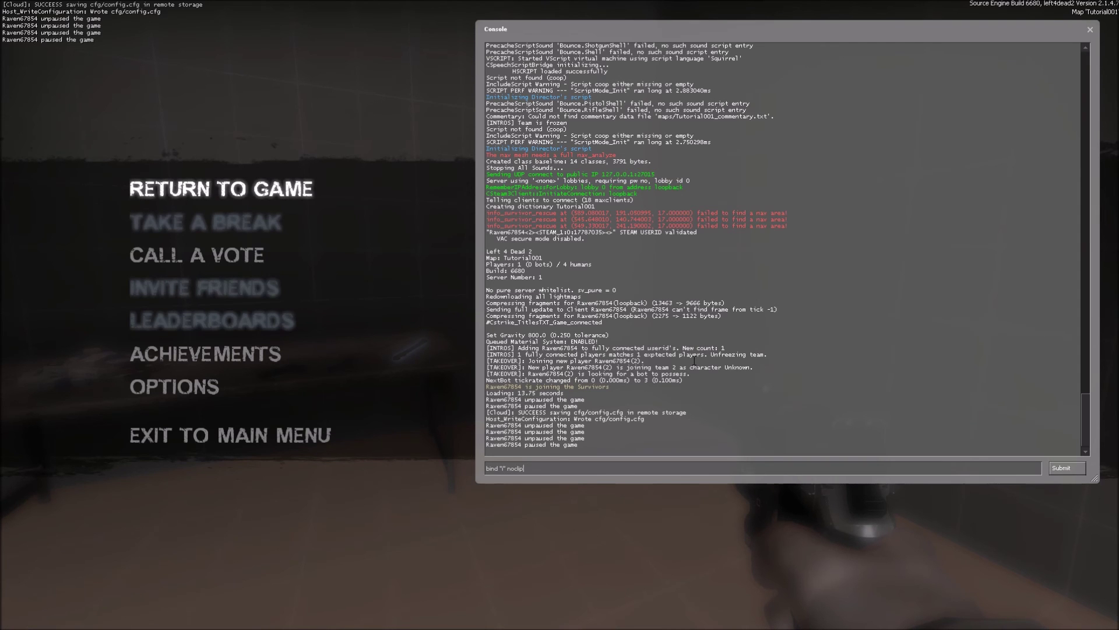
pyautogui.press('Return')
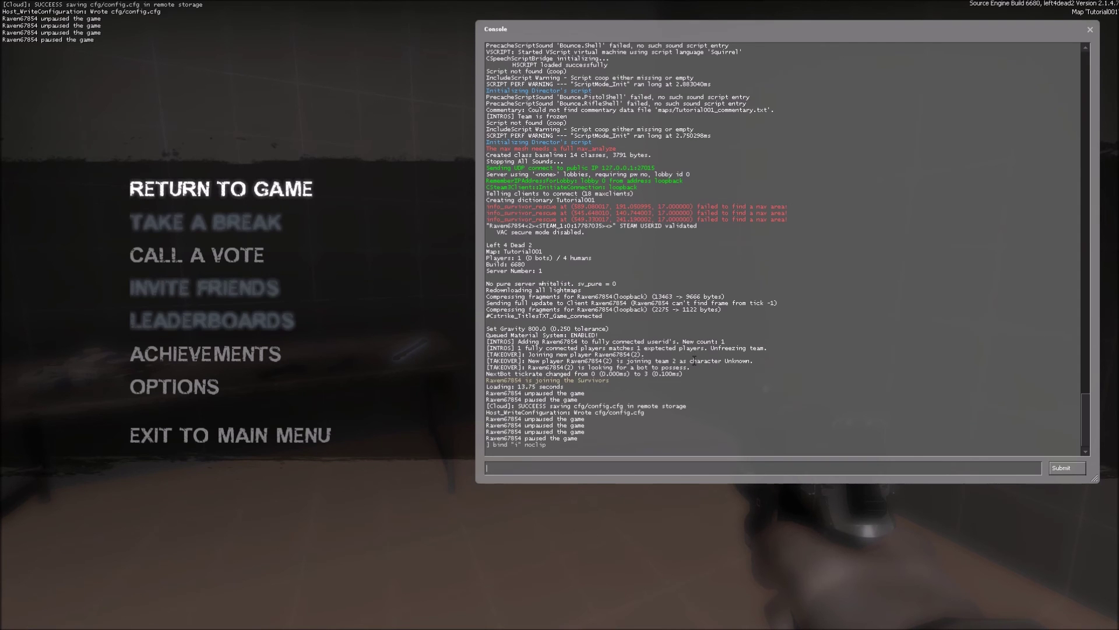
# Turn on noclip in the game and fly through the level to inspect the sky and the directional lighting
pyautogui.press('Escape')
pyautogui.press('i')
pyautogui.press('w')
pyautogui.press('w')
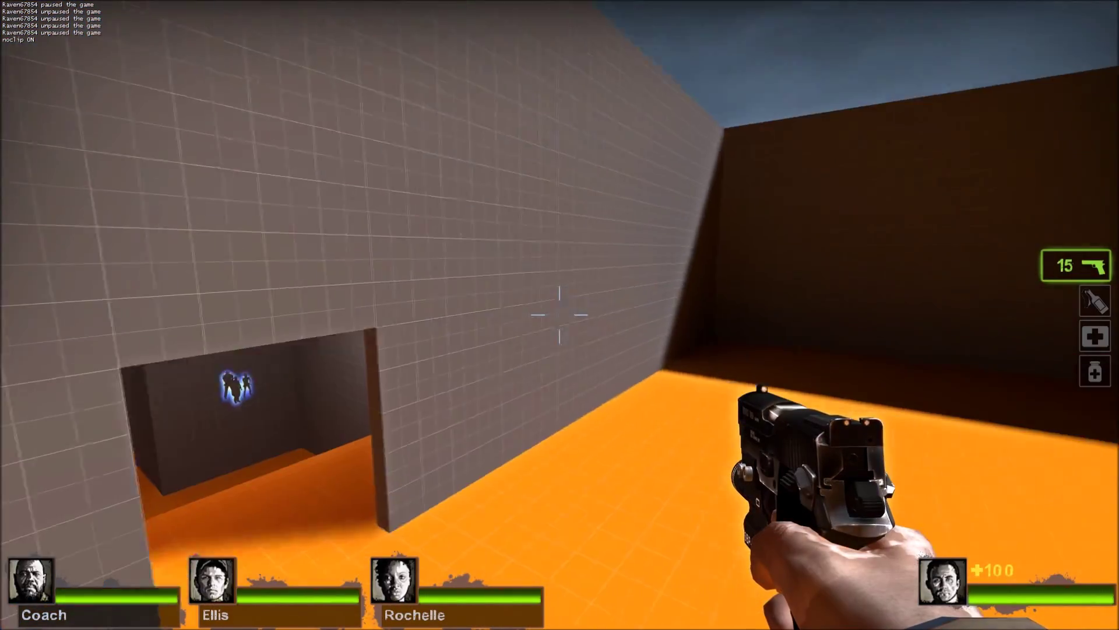
pyautogui.press('w')
pyautogui.press('w')
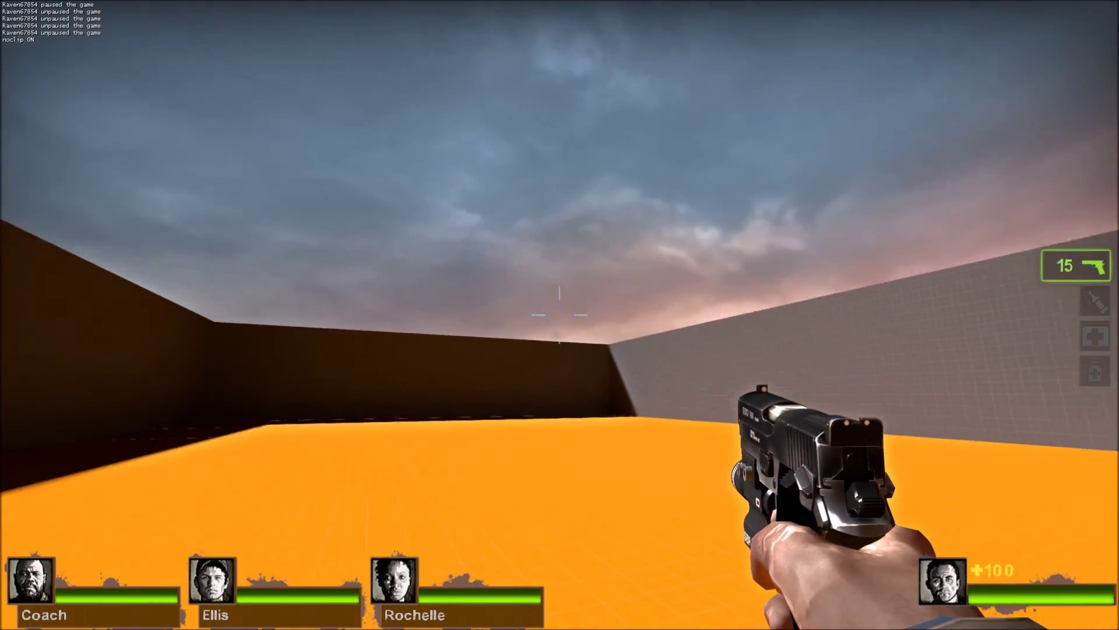
pyautogui.press('w')
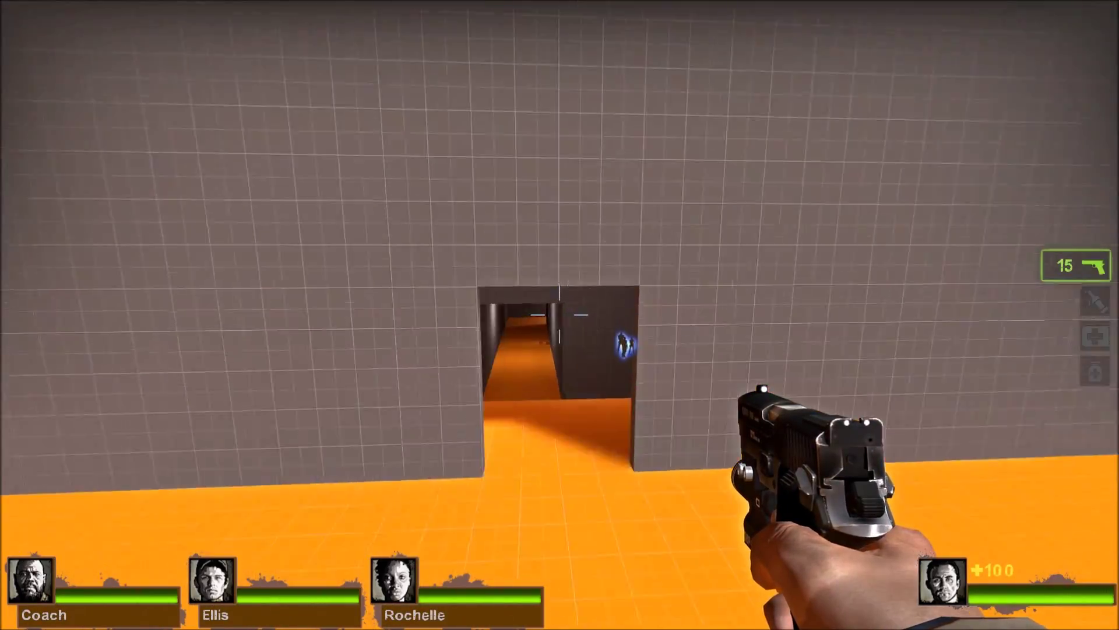
pyautogui.press('w')
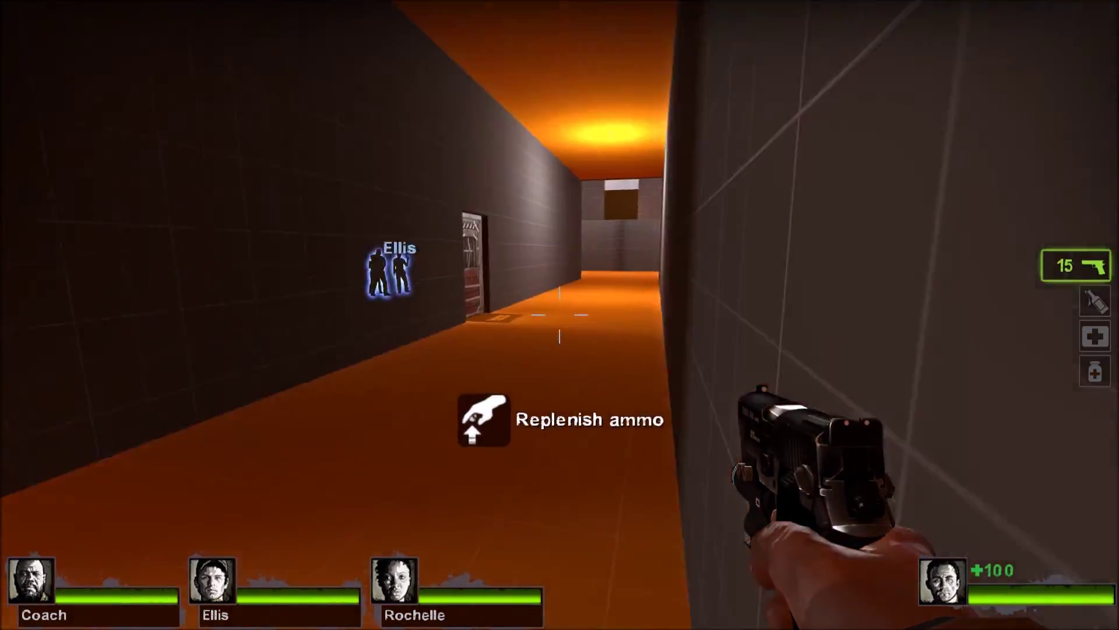
# Fly through the corridor and outdoor area to the wide doorway, and examine how the directional light falls across its floor
pyautogui.press('w')
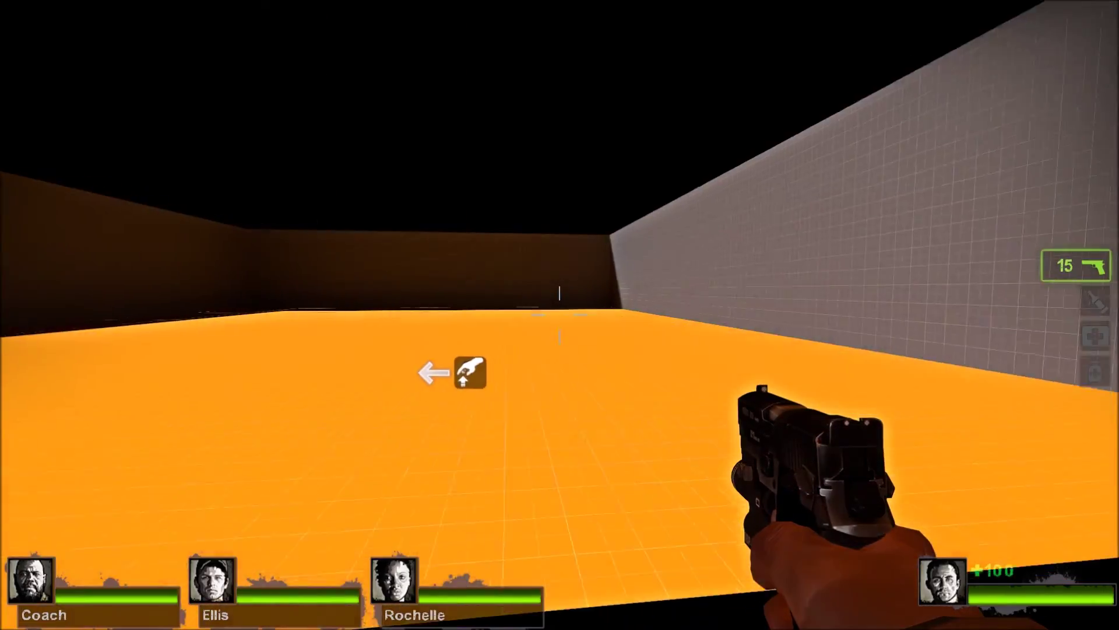
pyautogui.press('s')
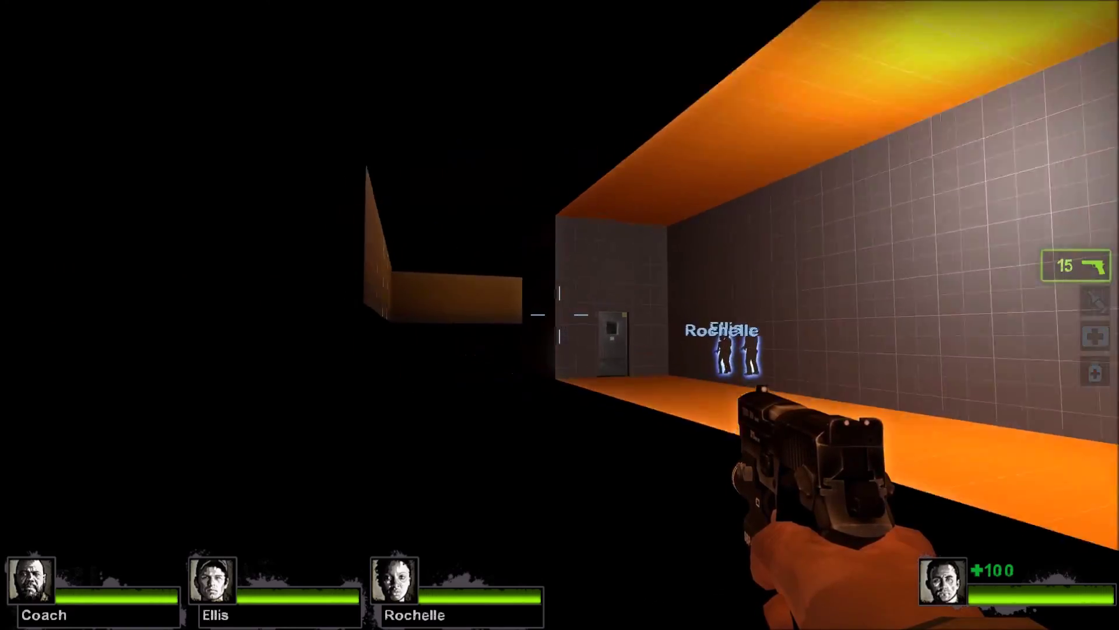
pyautogui.press('w')
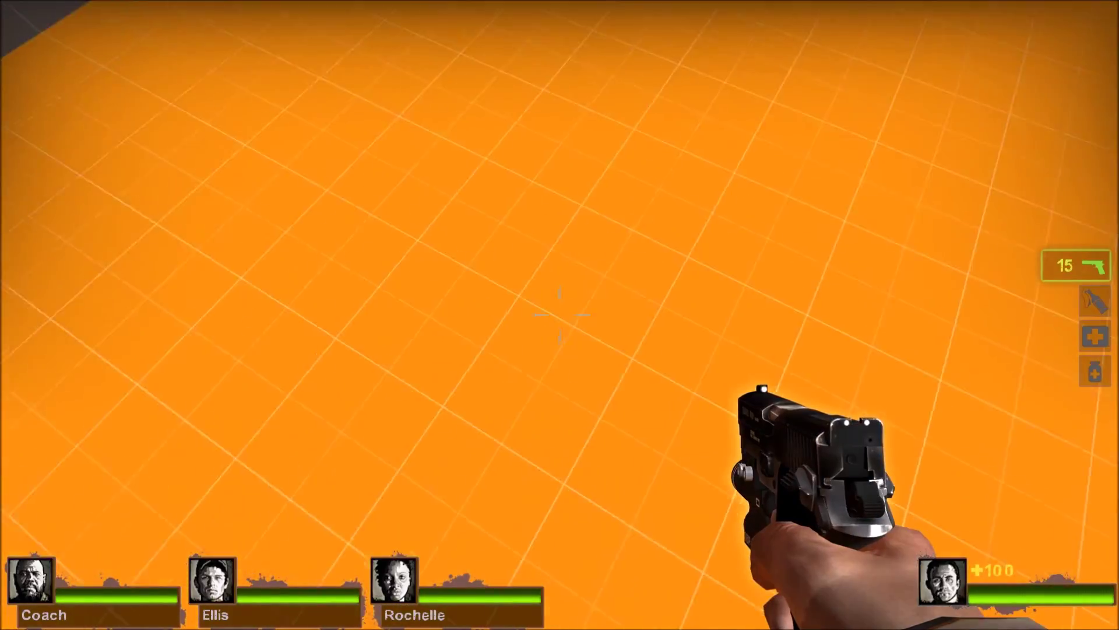
pyautogui.press('w')
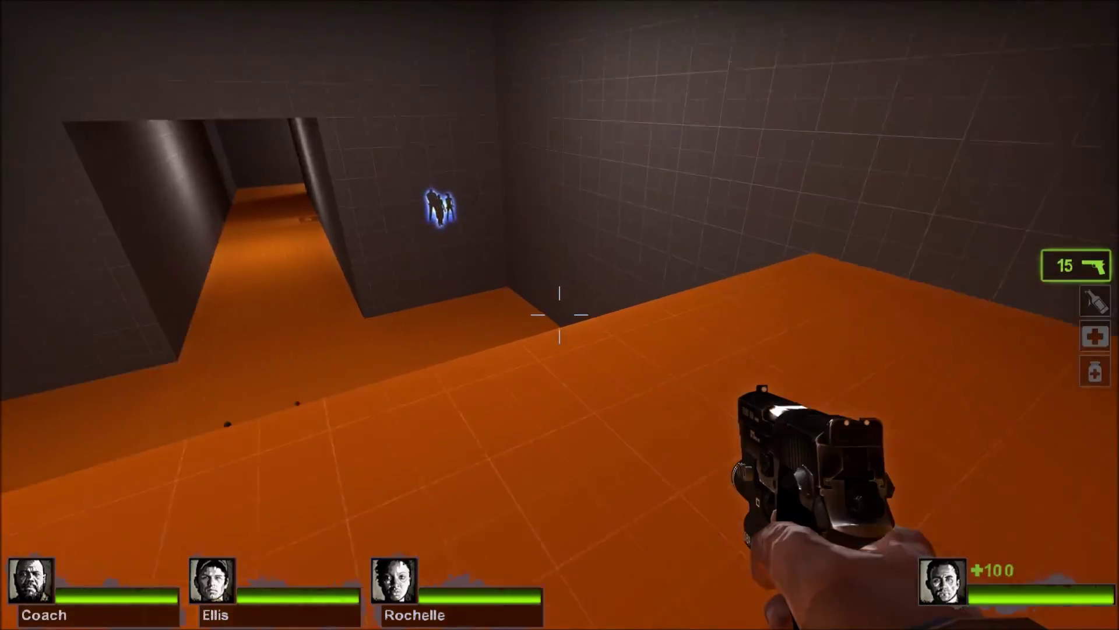
pyautogui.press('s')
pyautogui.press('w')
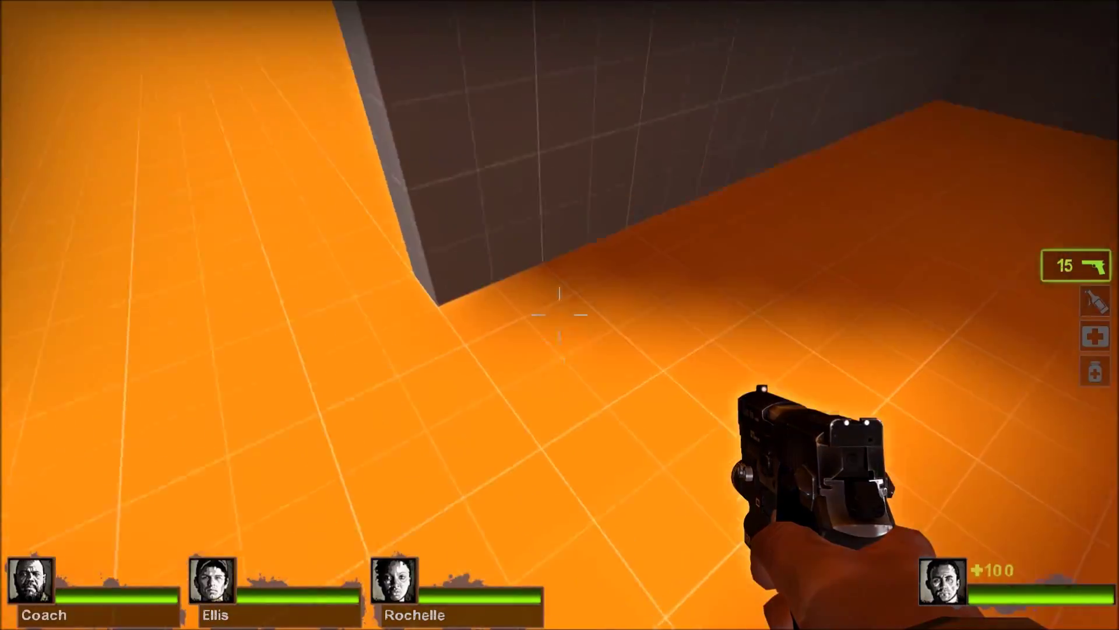
pyautogui.press('s')
pyautogui.press('a')
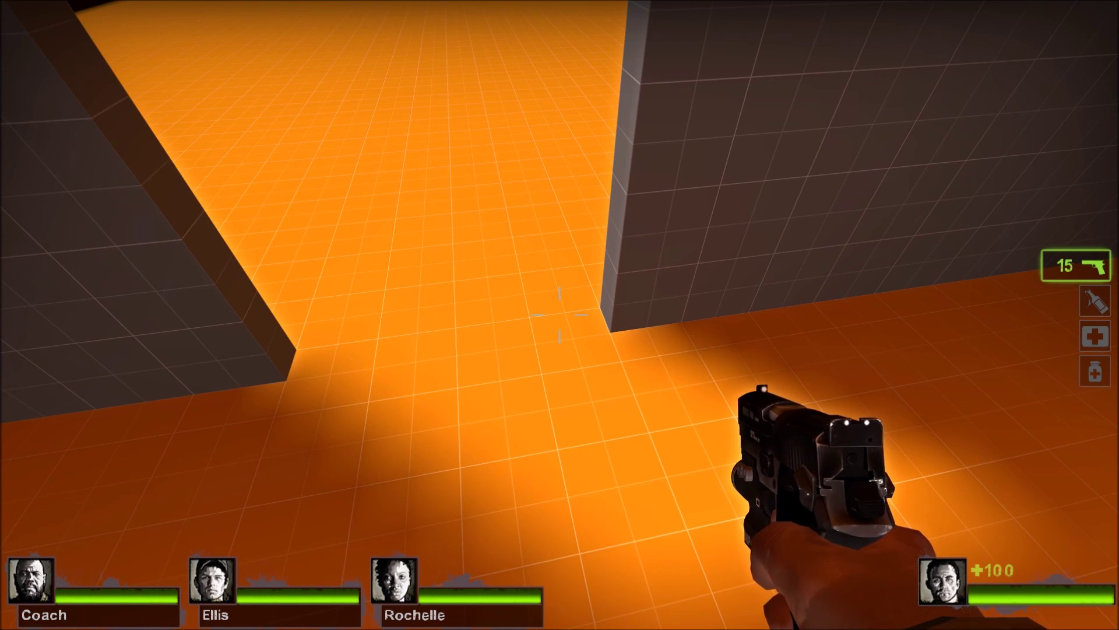
# Go out into the open area and examine the shadow edge where the lit wall meets the dark wall
pyautogui.press('w')
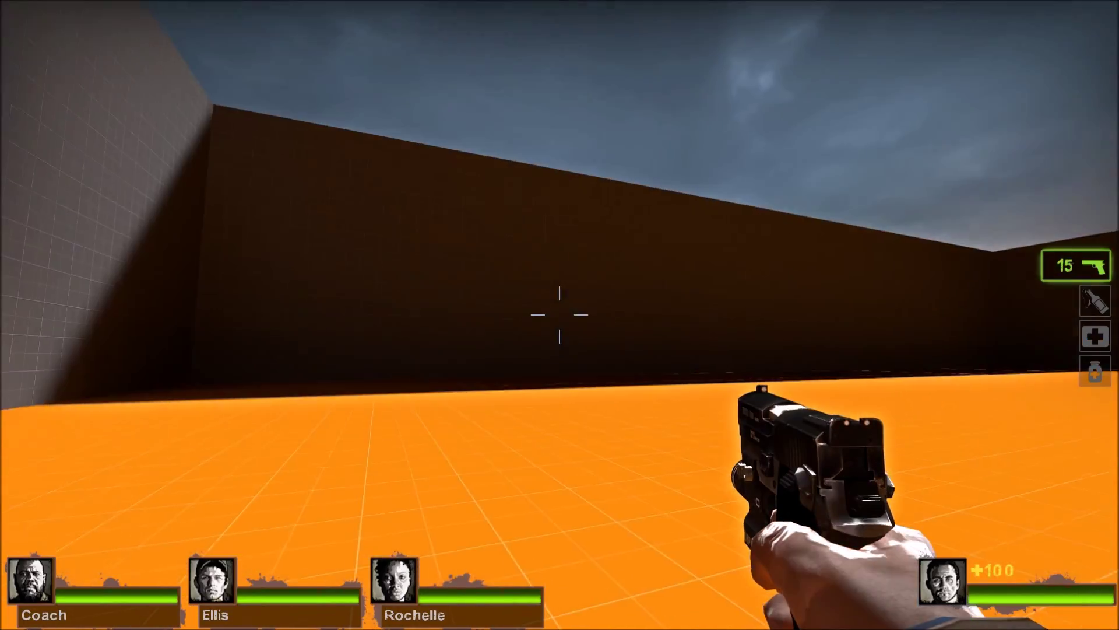
pyautogui.press('w')
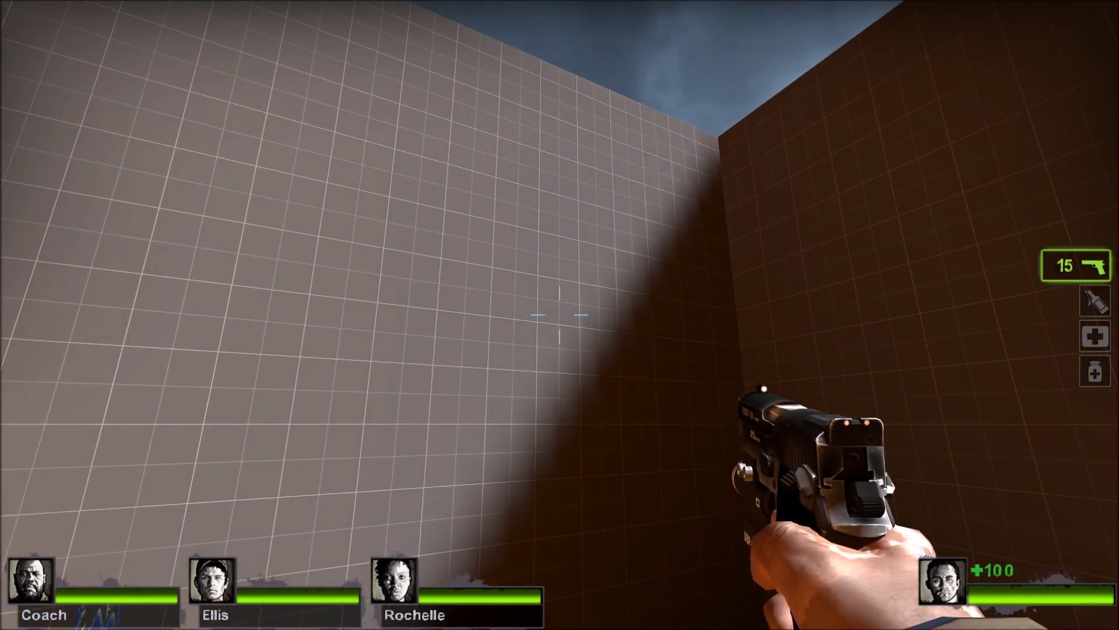
pyautogui.press('w')
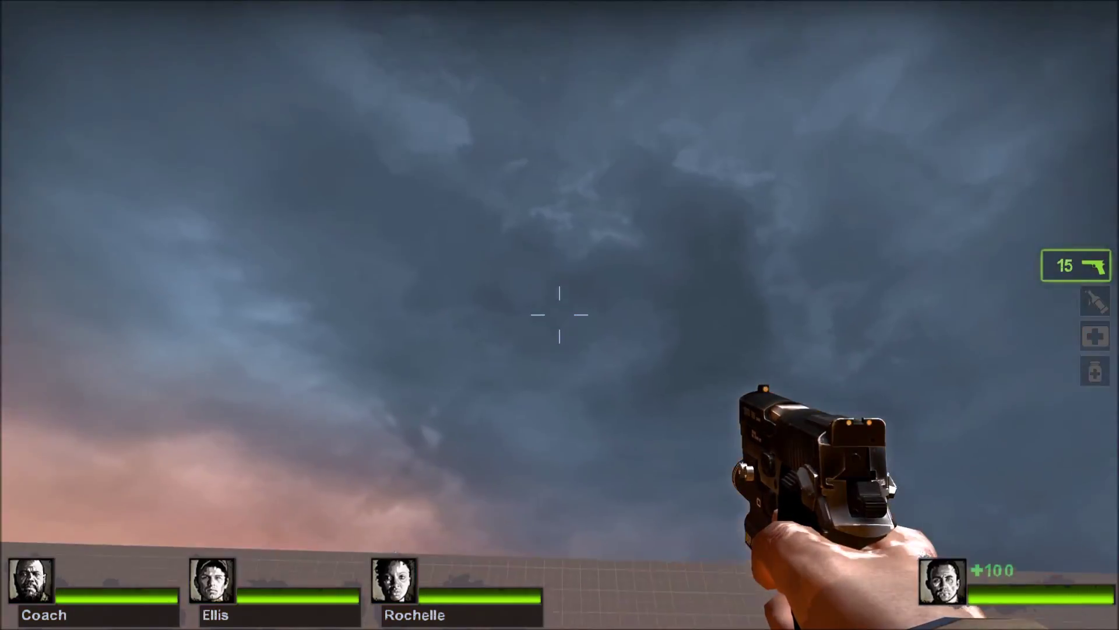
# Fire the pistol at the sky to mark the light's direction, and compare the outdoor walls' lit and shaded sides with the skybox
pyautogui.click(559, 314)
pyautogui.click(559, 315)
pyautogui.doubleClick(559, 315)
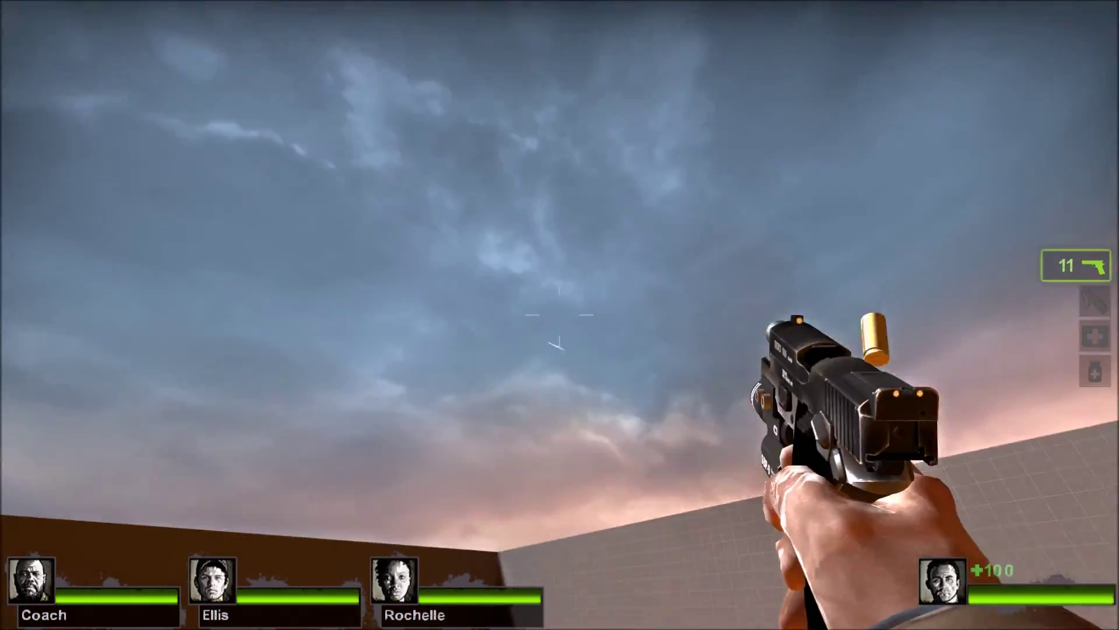
pyautogui.doubleClick(560, 315)
pyautogui.tripleClick(559, 315)
pyautogui.doubleClick(560, 315)
pyautogui.click(560, 315)
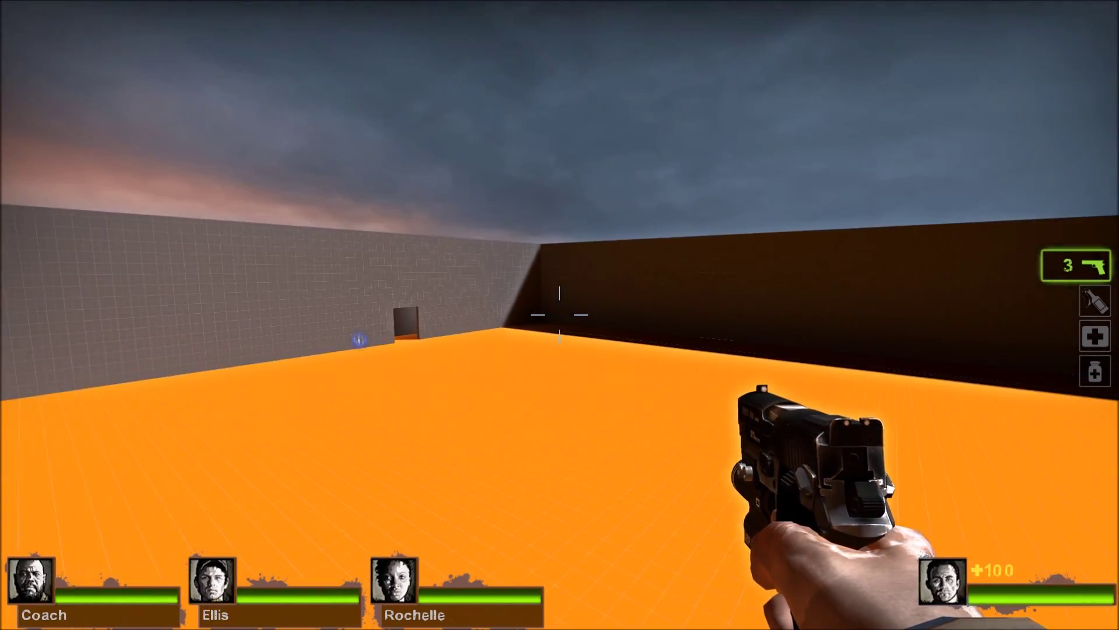
pyautogui.press('w')
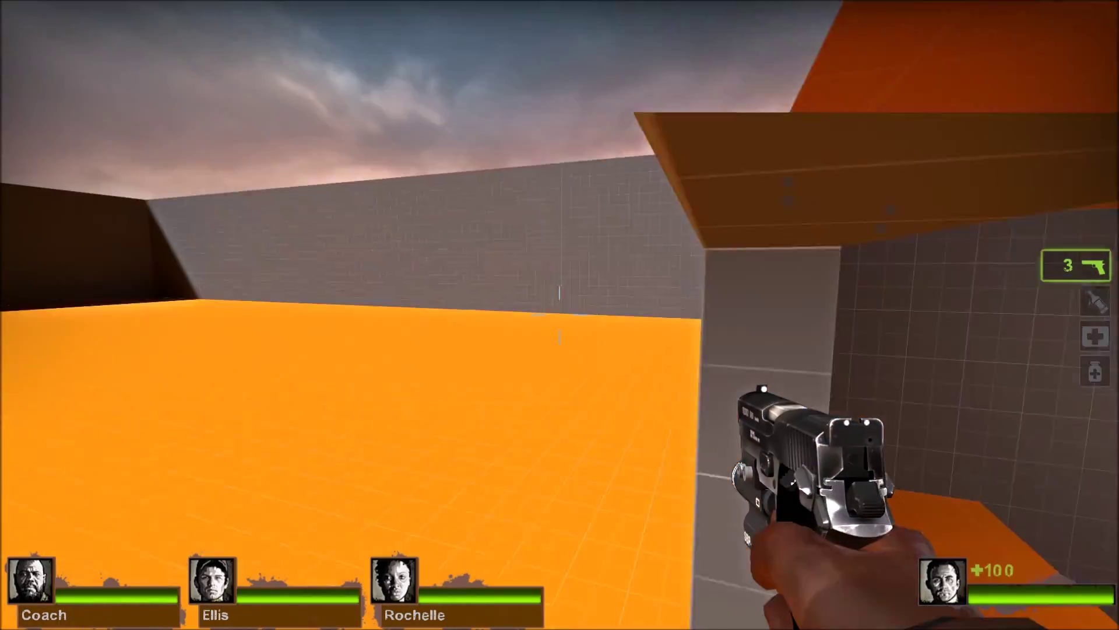
pyautogui.press('w')
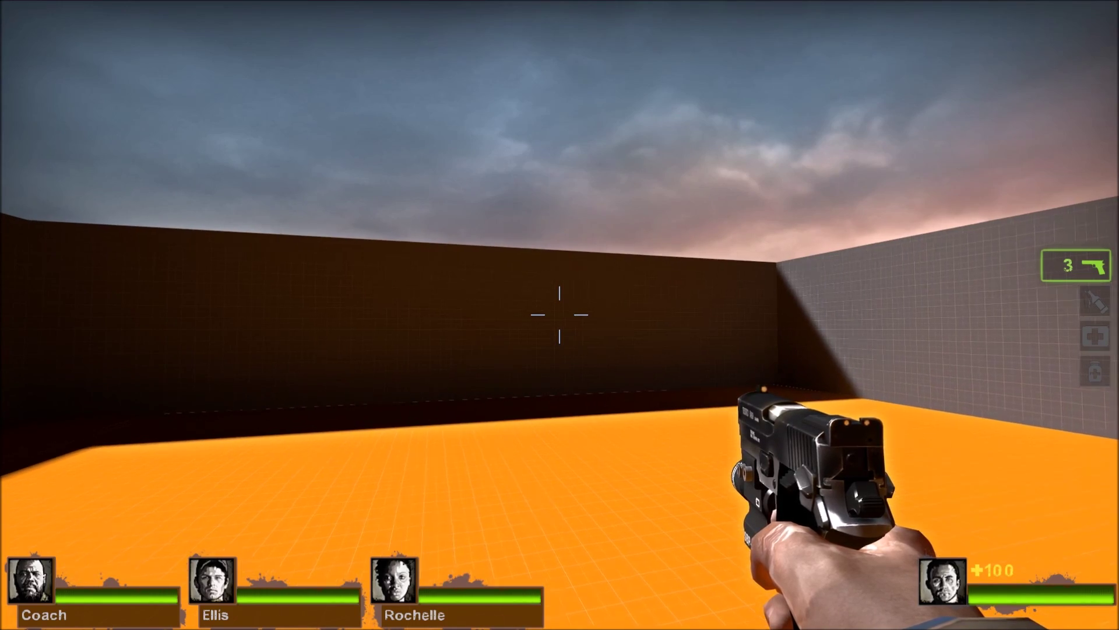